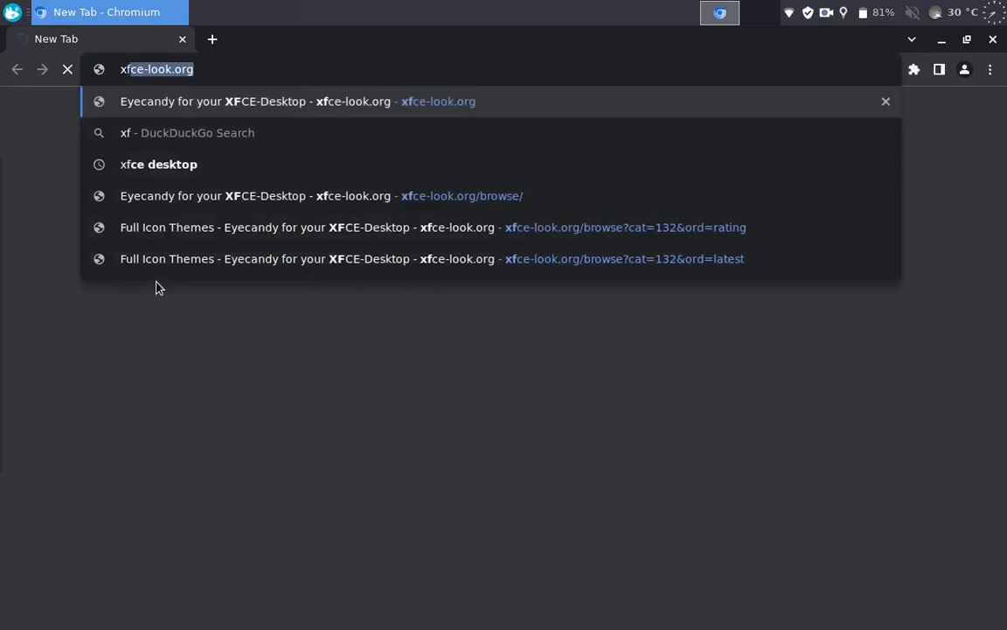
# Load xfce-look.org, browse Full Icon Themes, search for "ubo" and open the Ubo Icons Theme page
pyautogui.press('Return')
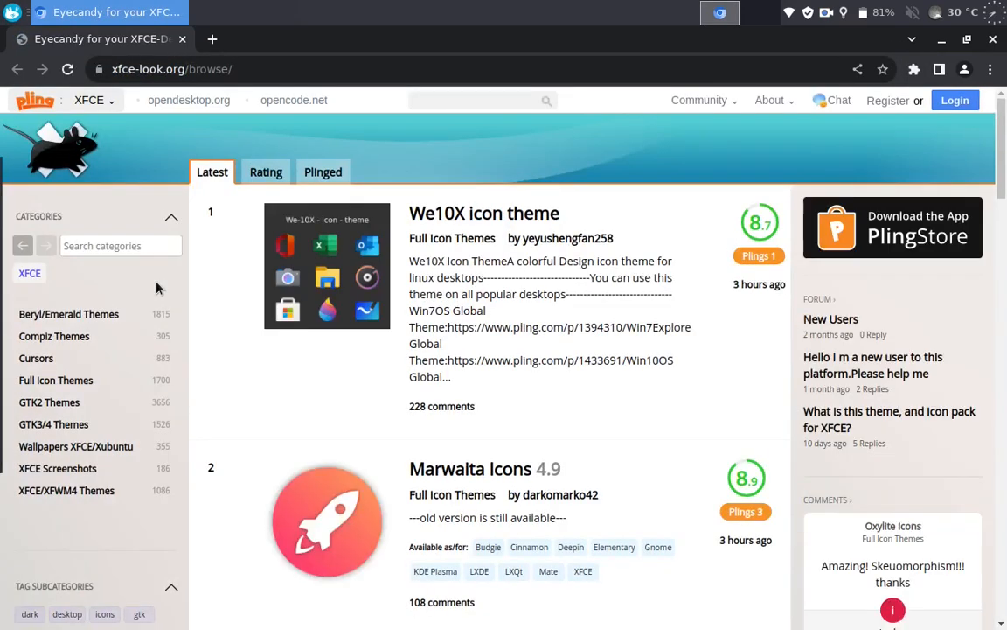
pyautogui.click(87, 378)
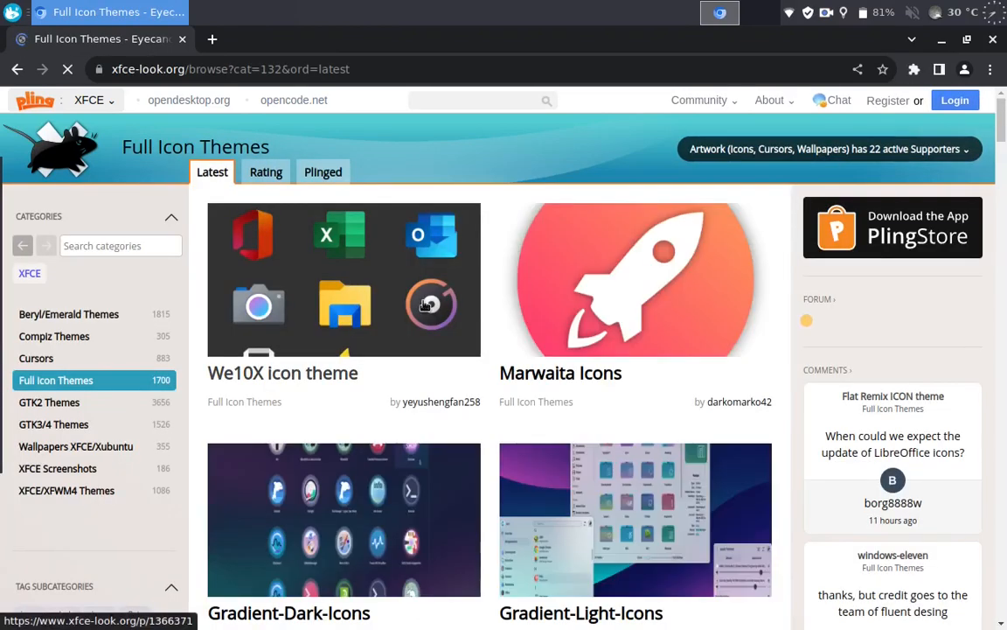
pyautogui.click(466, 100)
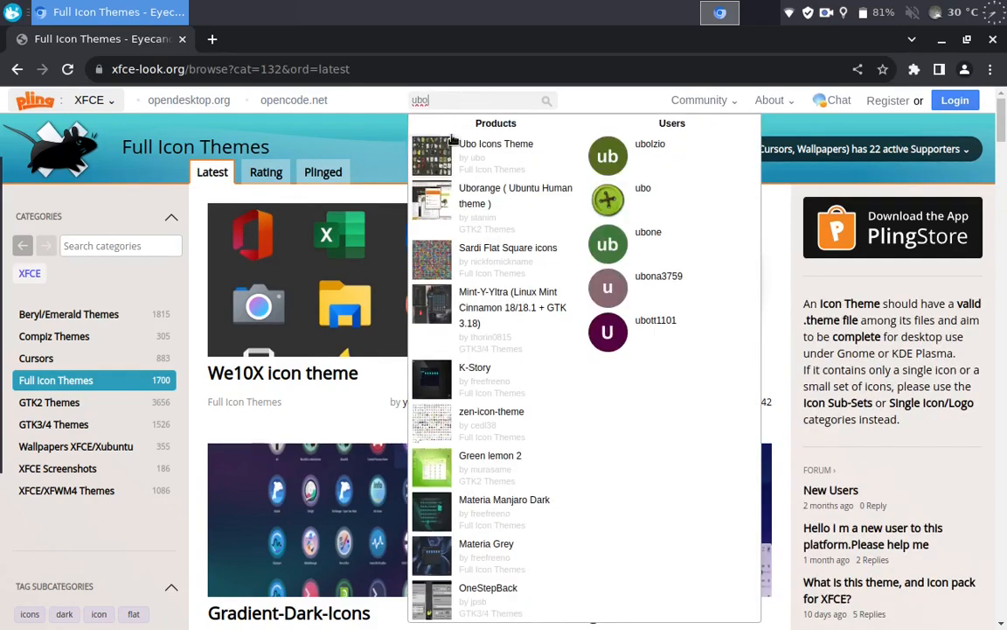
pyautogui.click(438, 159)
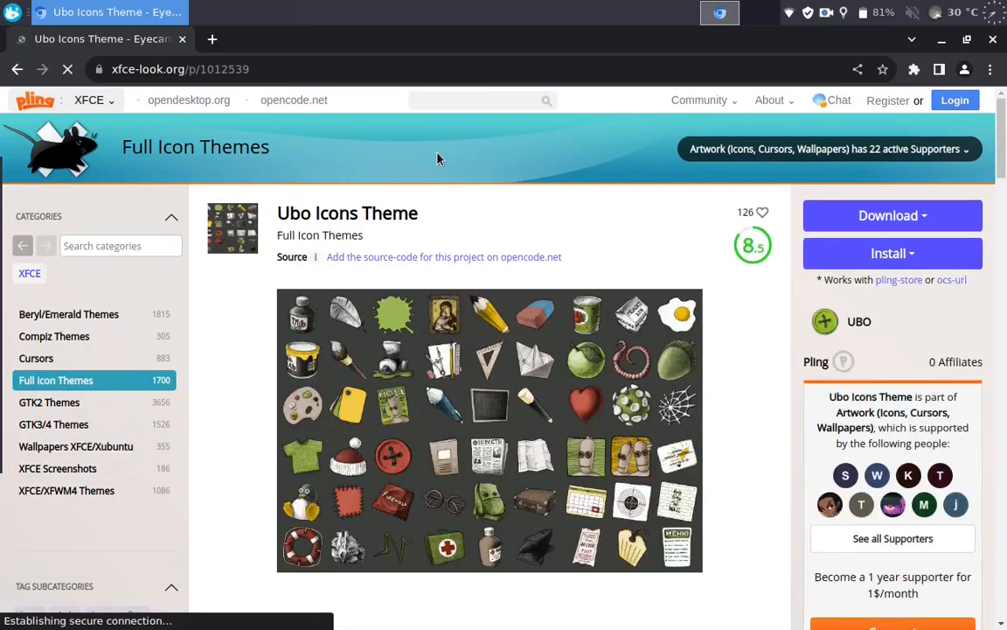
# Examine the enlarged preview images of the Ubo Icons Theme and return to the normal page view
pyautogui.scroll(-2, 439, 158)
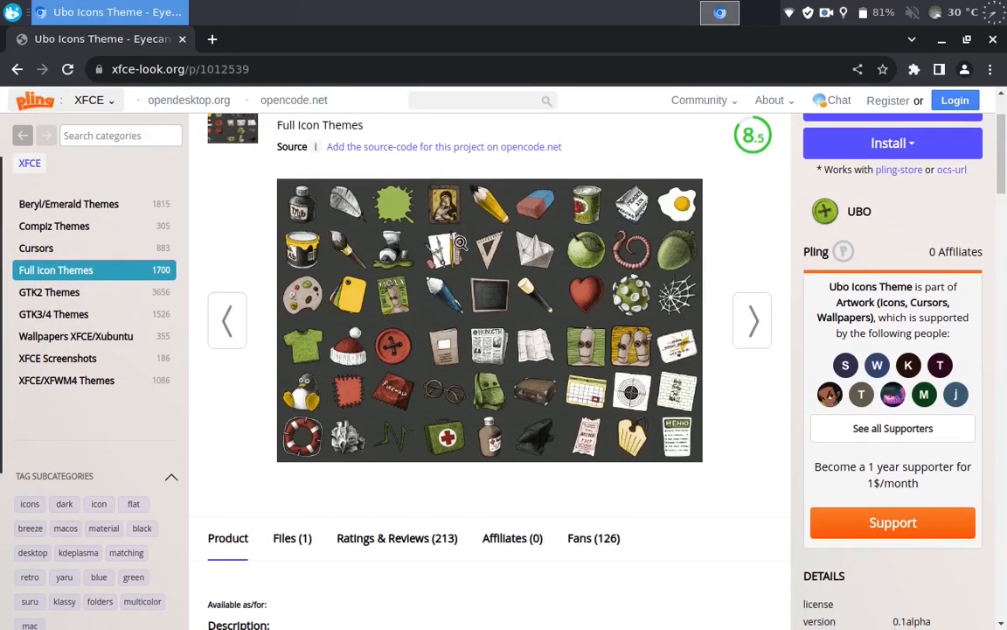
pyautogui.click(431, 260)
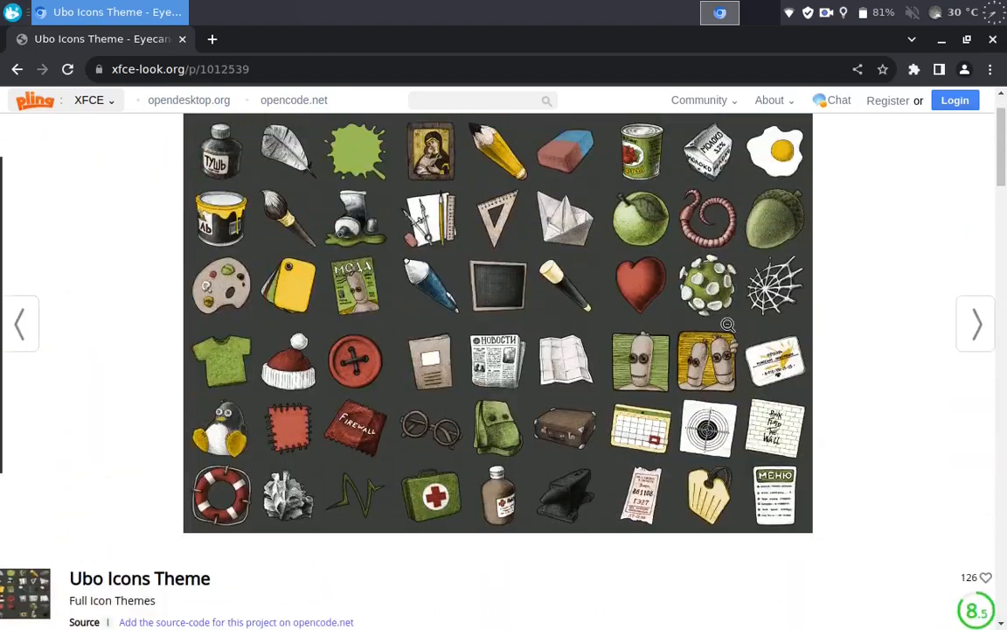
pyautogui.click(979, 325)
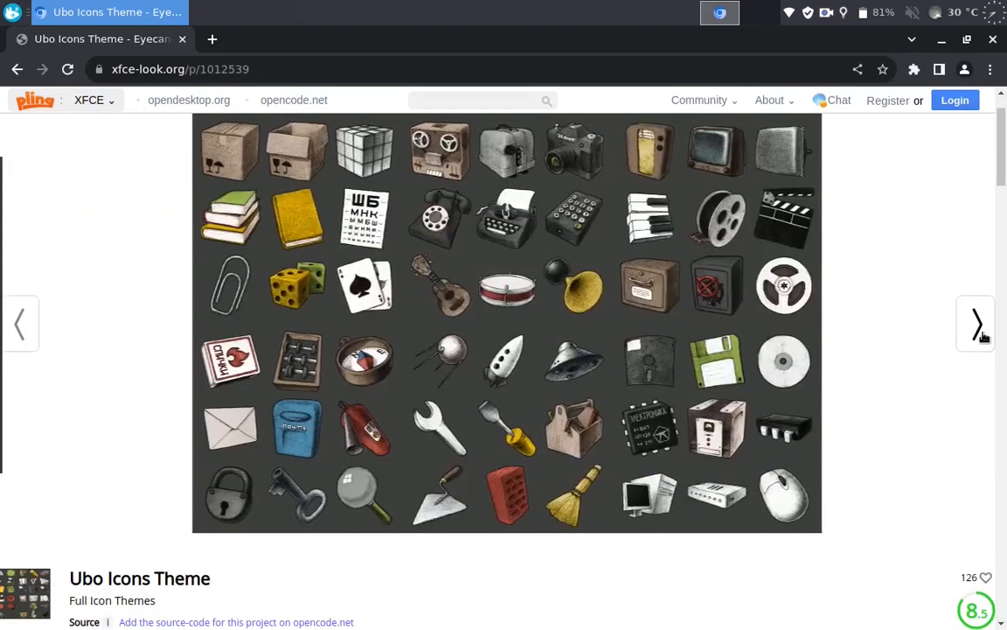
pyautogui.click(980, 332)
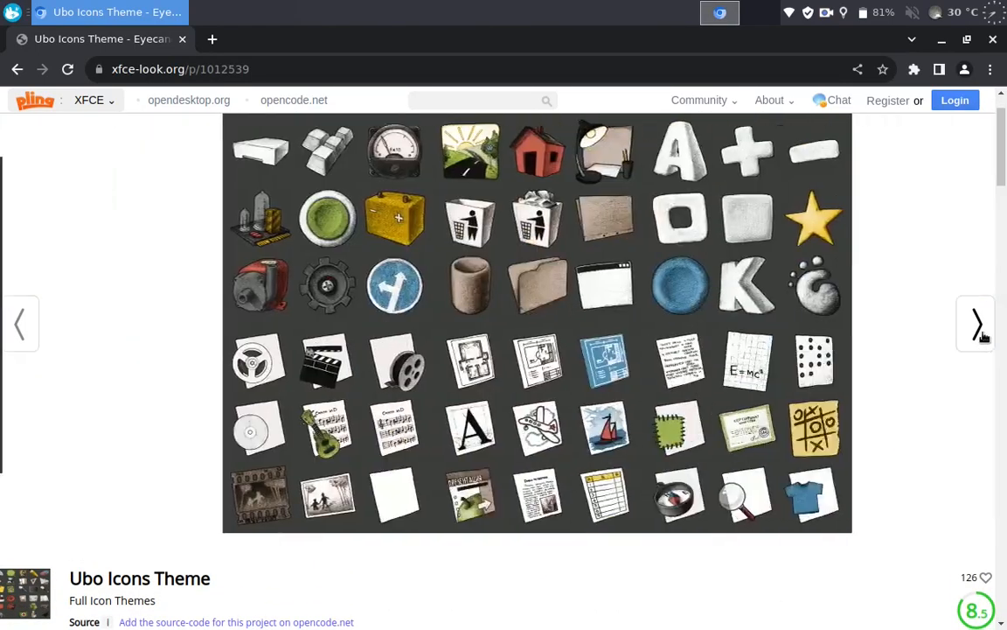
pyautogui.click(980, 332)
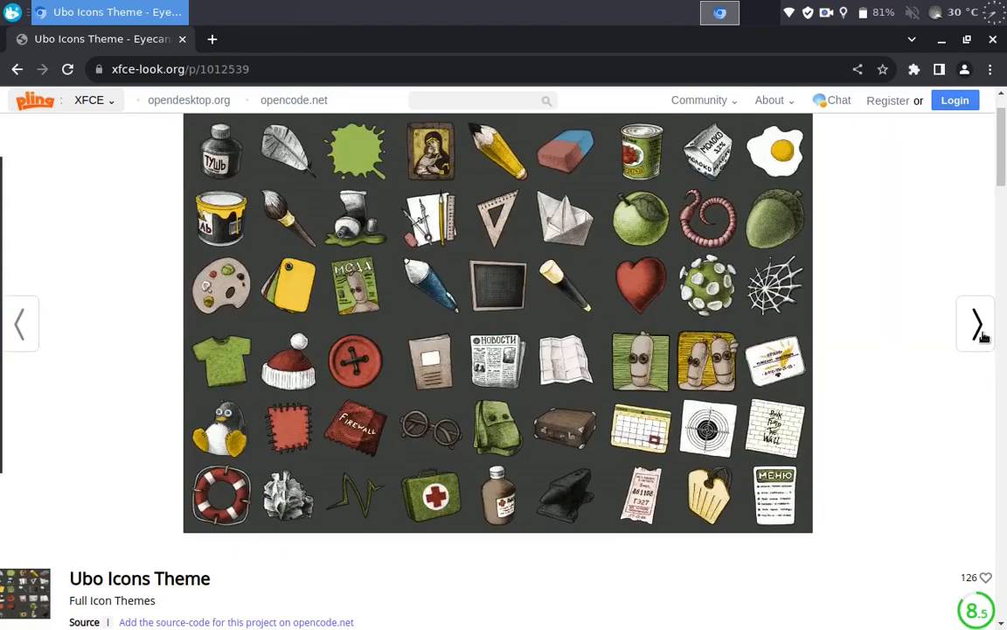
pyautogui.click(592, 361)
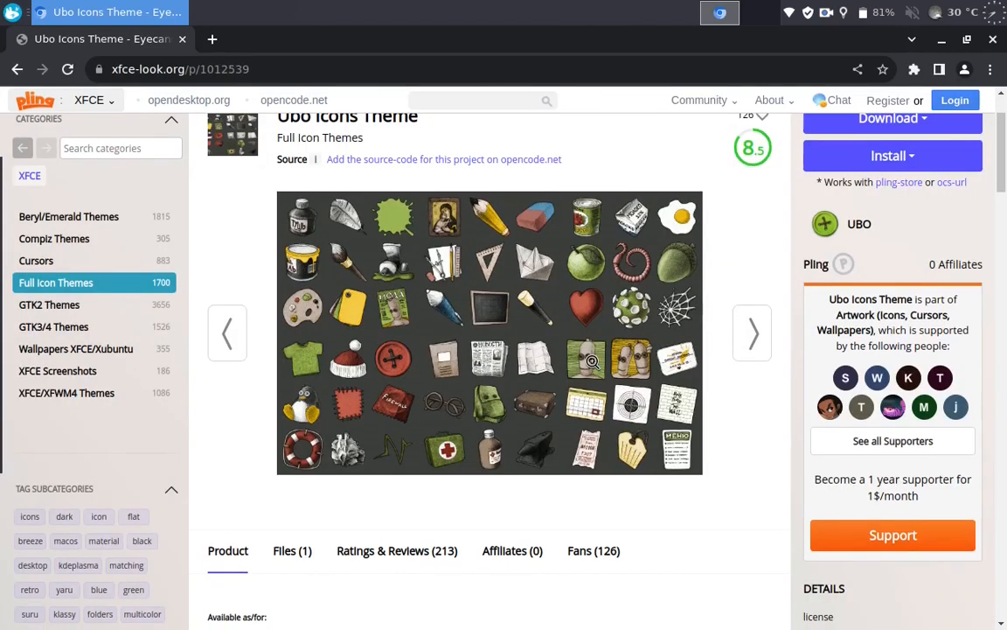
# Download ubo-icons-0.1alpha.tar.gz from the theme's files list and close the browser
pyautogui.scroll(-4, 592, 361)
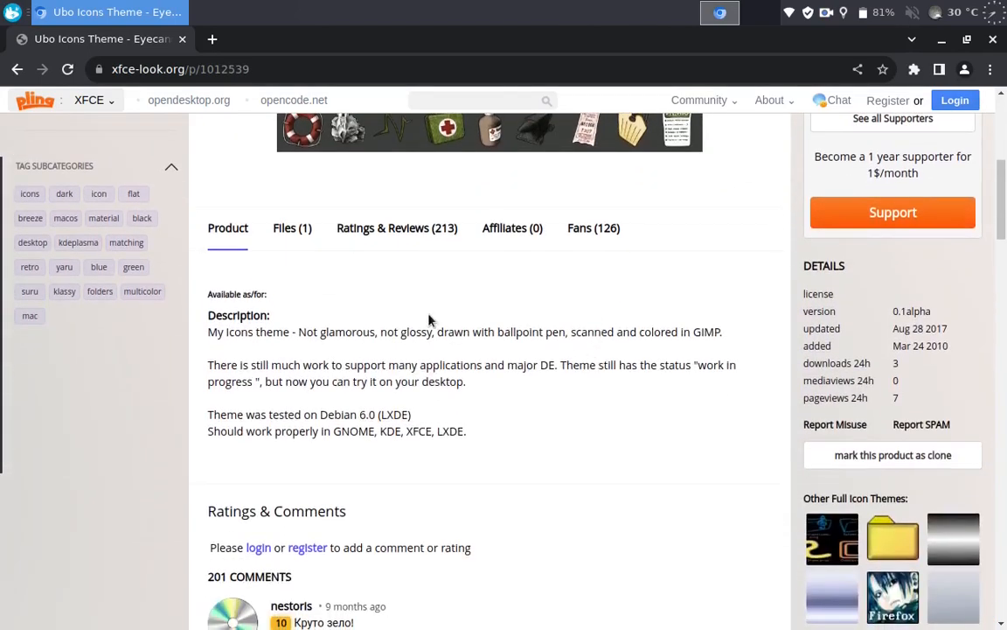
pyautogui.click(292, 229)
pyautogui.click(315, 332)
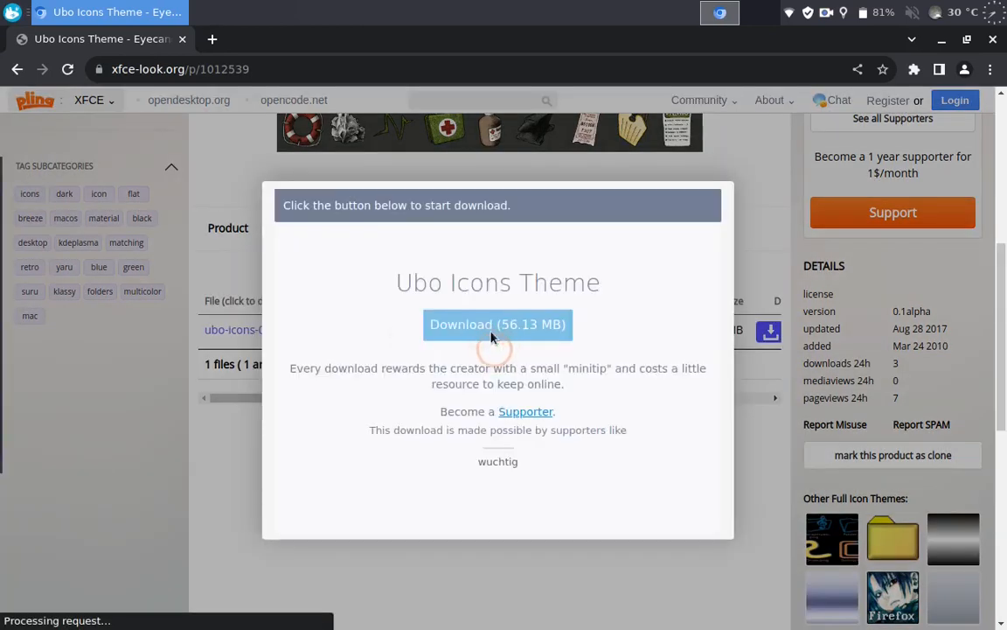
pyautogui.click(492, 326)
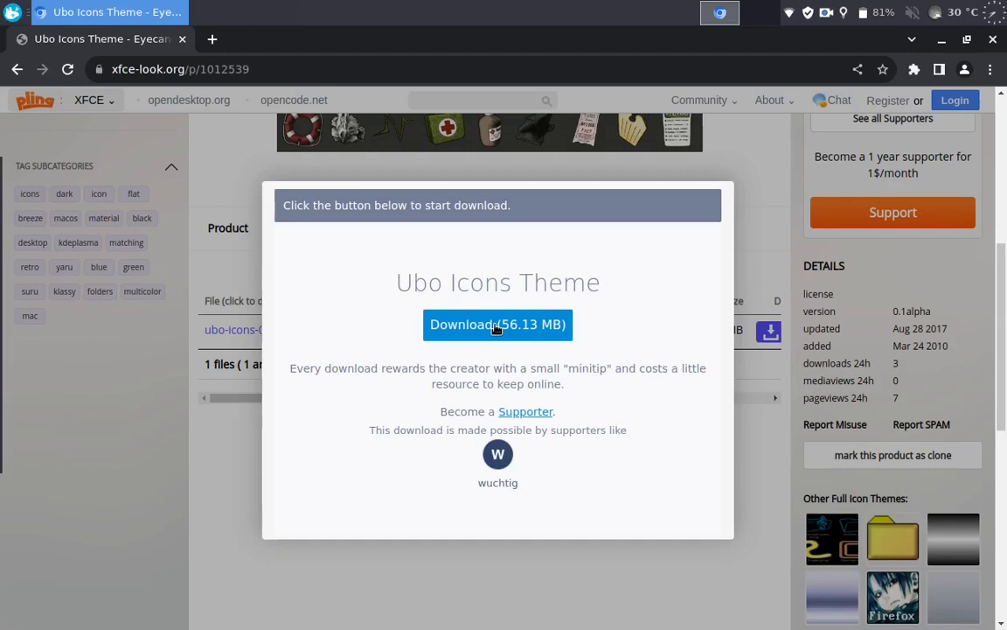
pyautogui.click(496, 326)
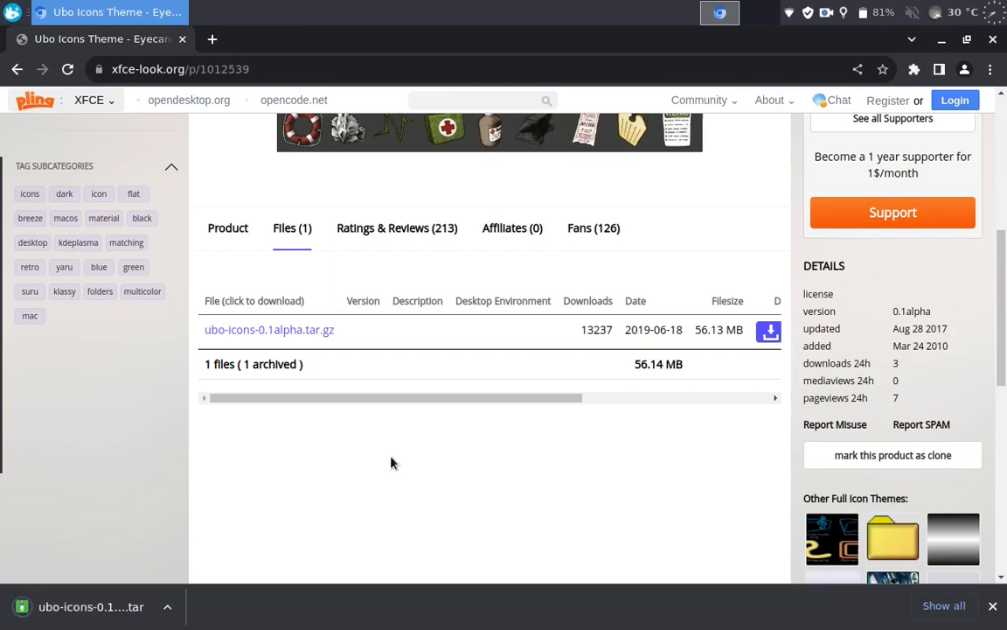
pyautogui.click(993, 41)
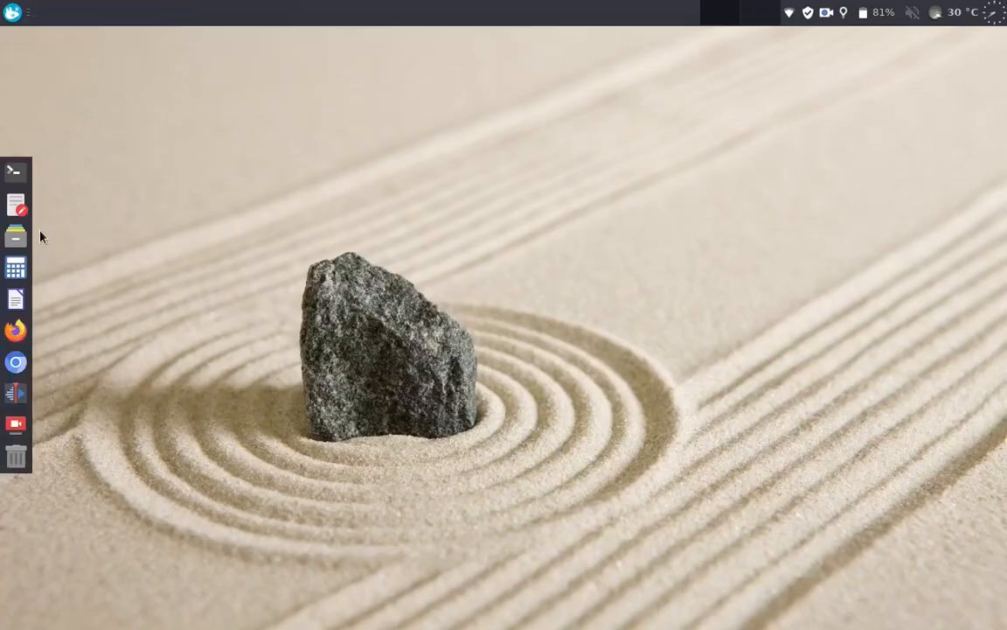
# In the Thunar file manager, extract the ubo-icons-0.1alpha.tar archive in place within the Downloads folder
pyautogui.click(16, 234)
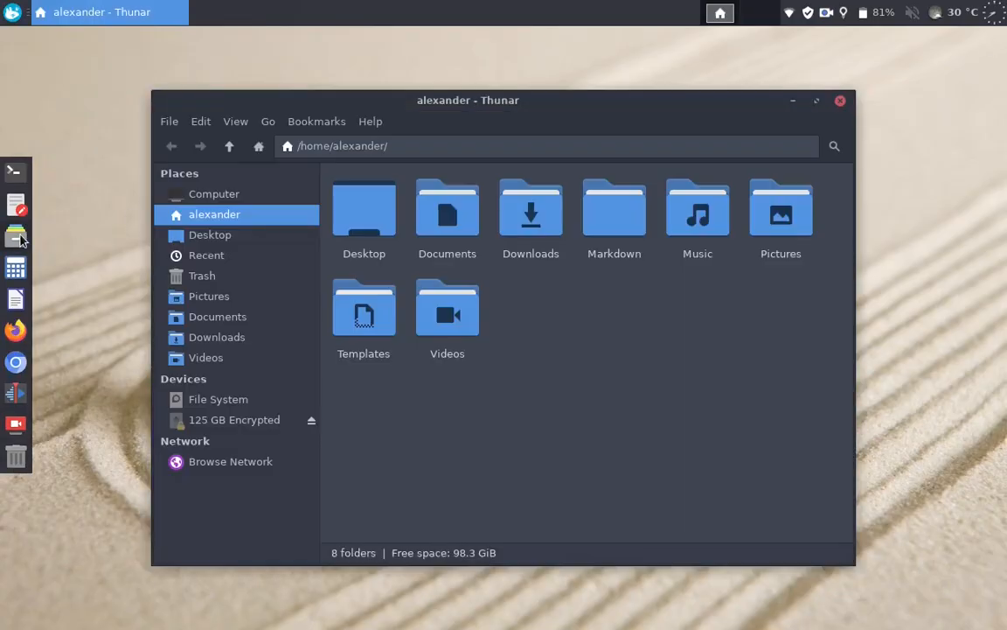
pyautogui.click(216, 337)
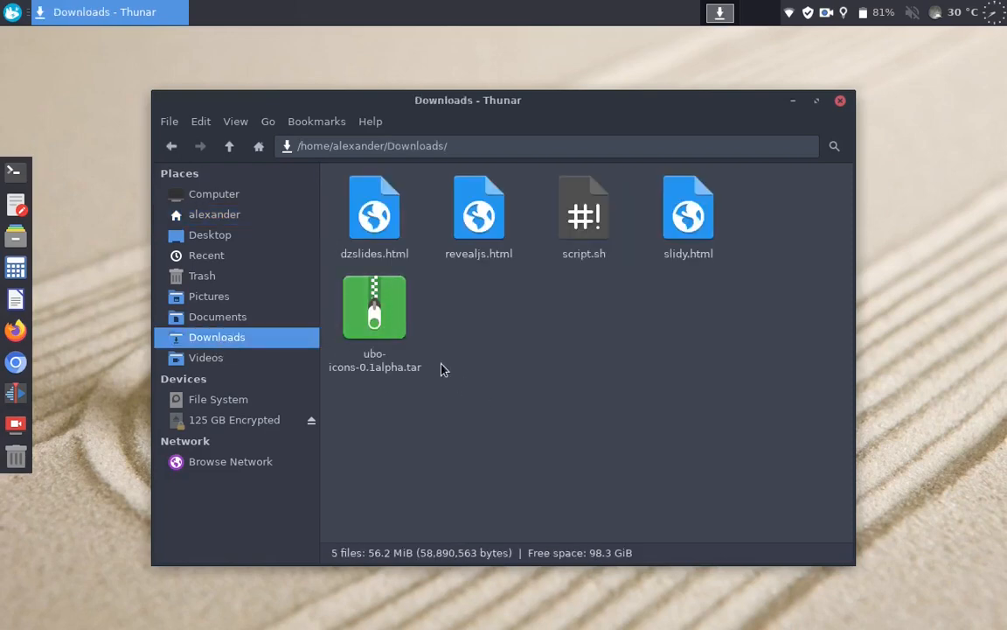
pyautogui.click(384, 319)
pyautogui.rightClick(391, 326)
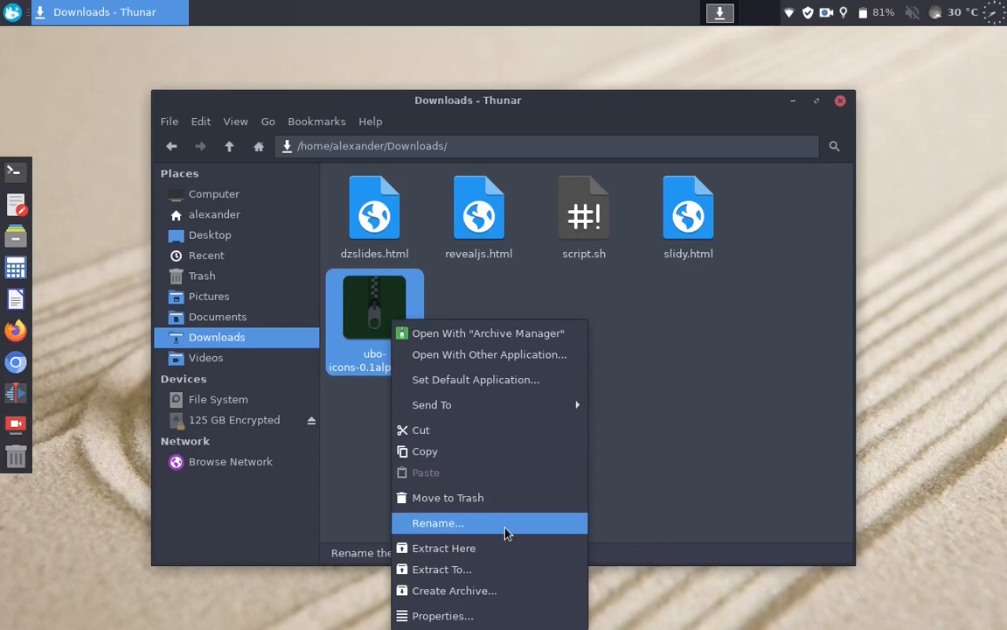
pyautogui.click(516, 551)
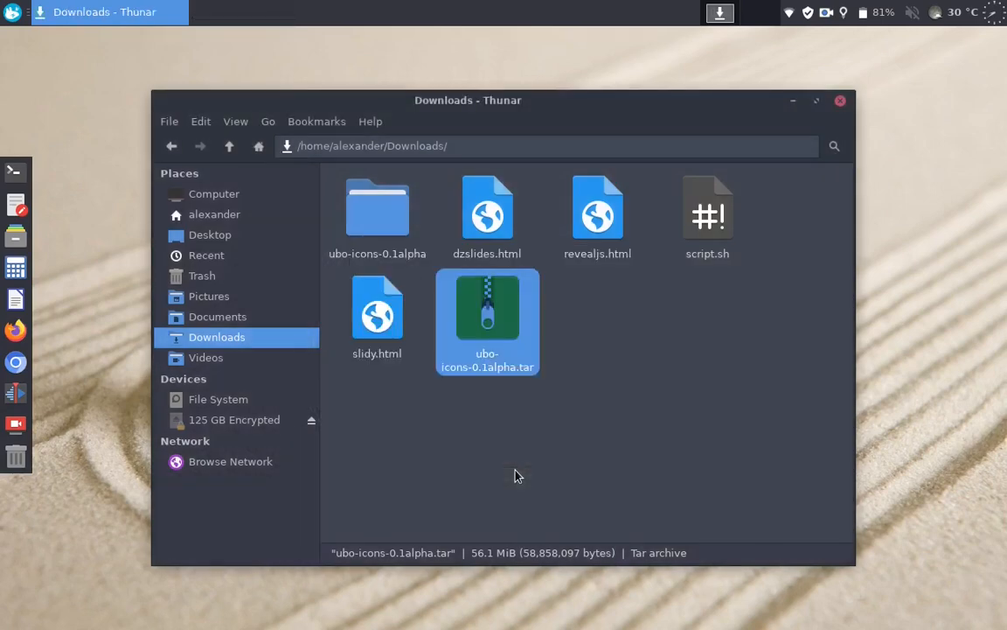
# Inspect the contents of the extracted ubo-icons-0.1alpha folder and return to Downloads
pyautogui.click(382, 229)
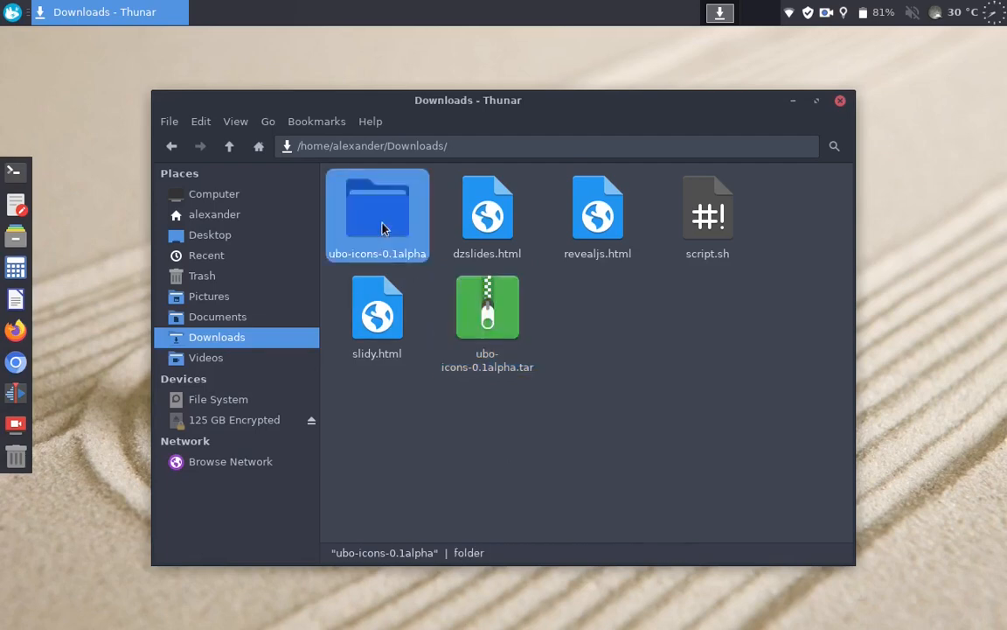
pyautogui.doubleClick(382, 228)
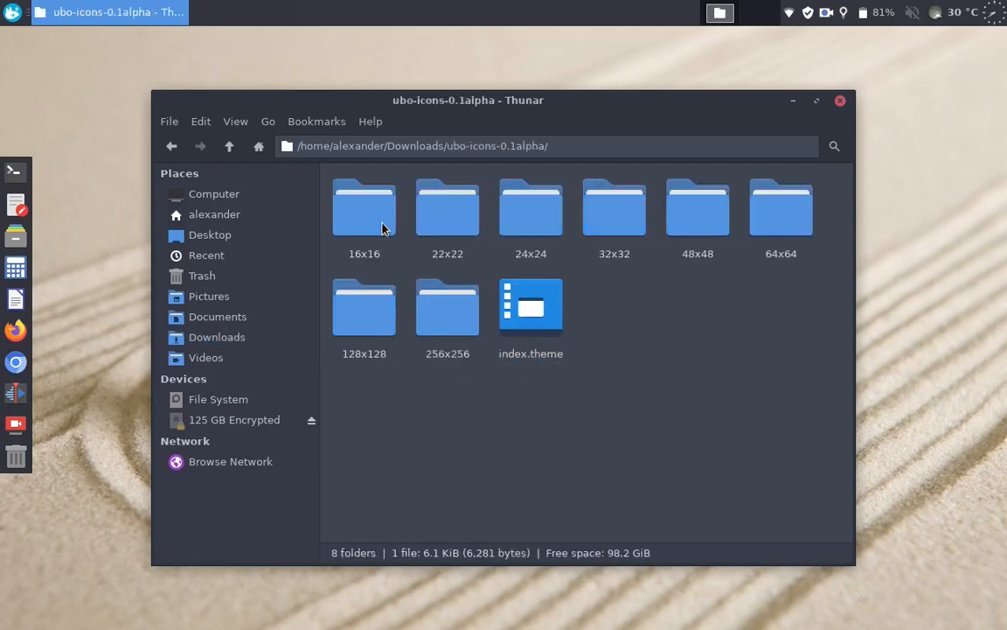
pyautogui.click(226, 145)
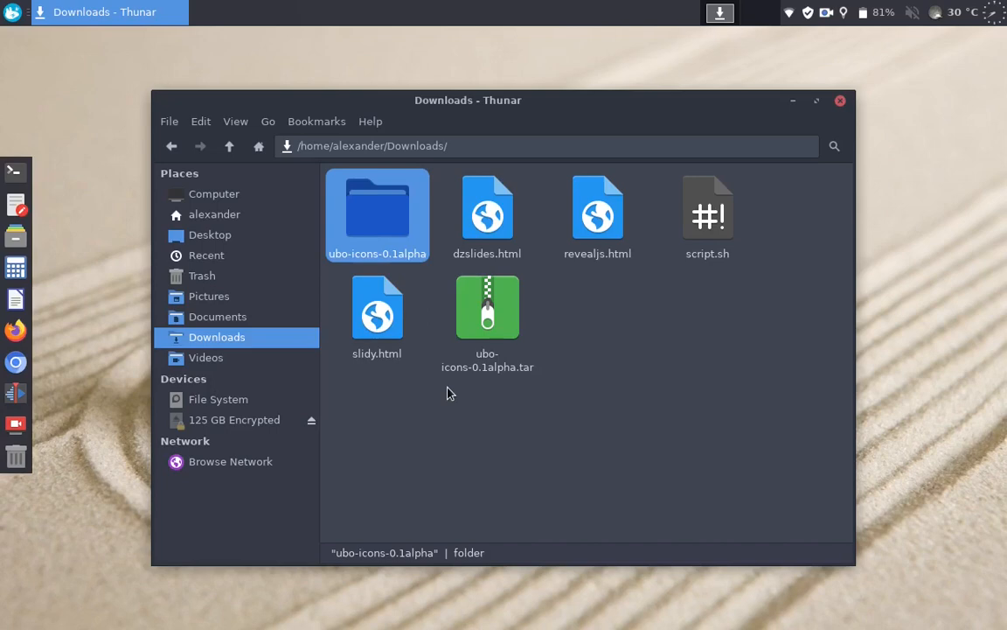
# Cut the ubo-icons-0.1alpha folder from Downloads and show hidden files in the home folder
pyautogui.rightClick(382, 223)
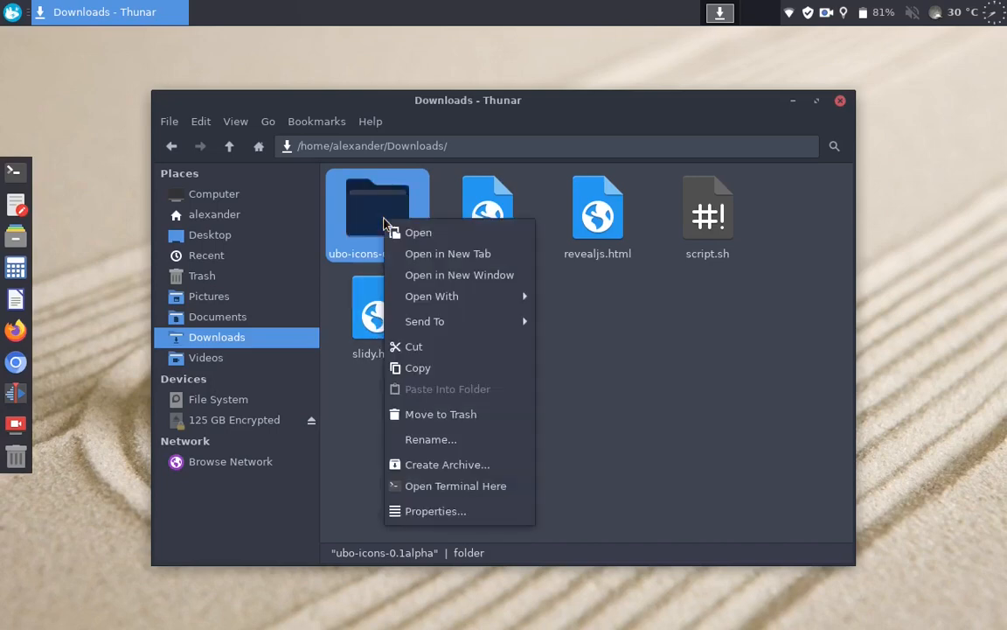
pyautogui.click(441, 348)
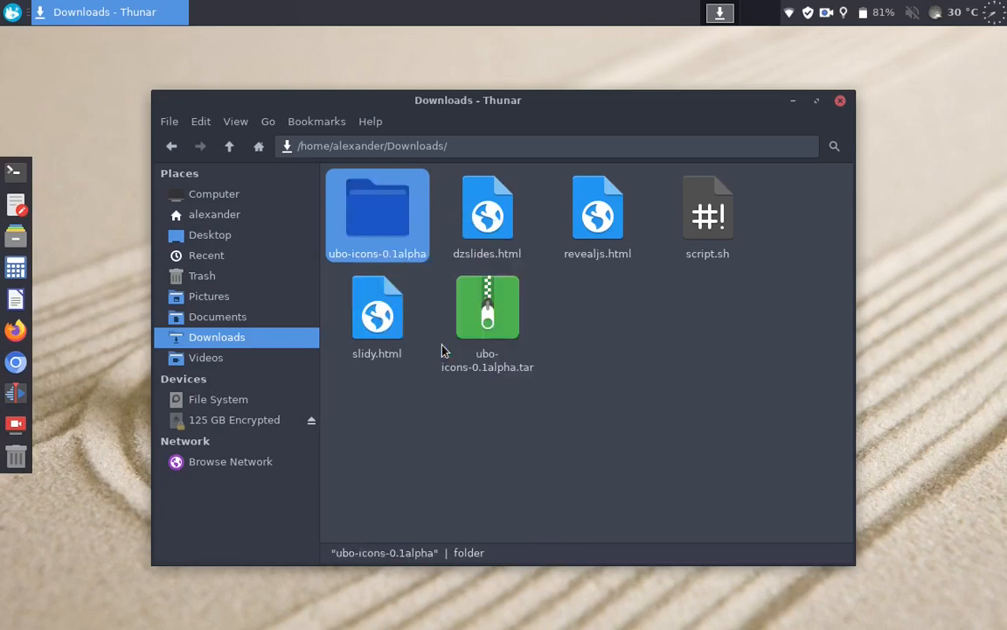
pyautogui.click(237, 216)
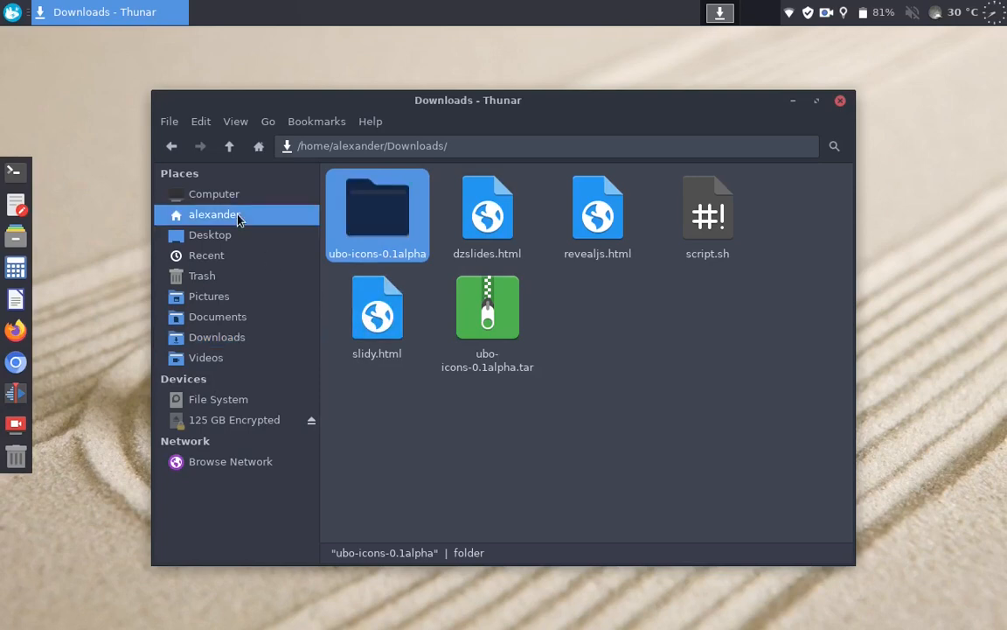
pyautogui.click(239, 125)
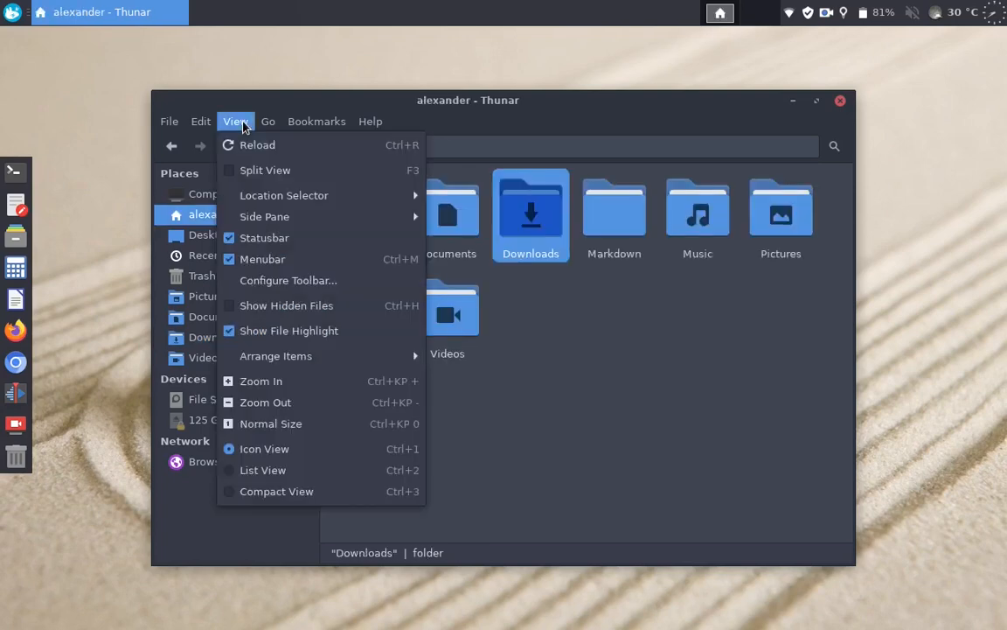
pyautogui.click(311, 304)
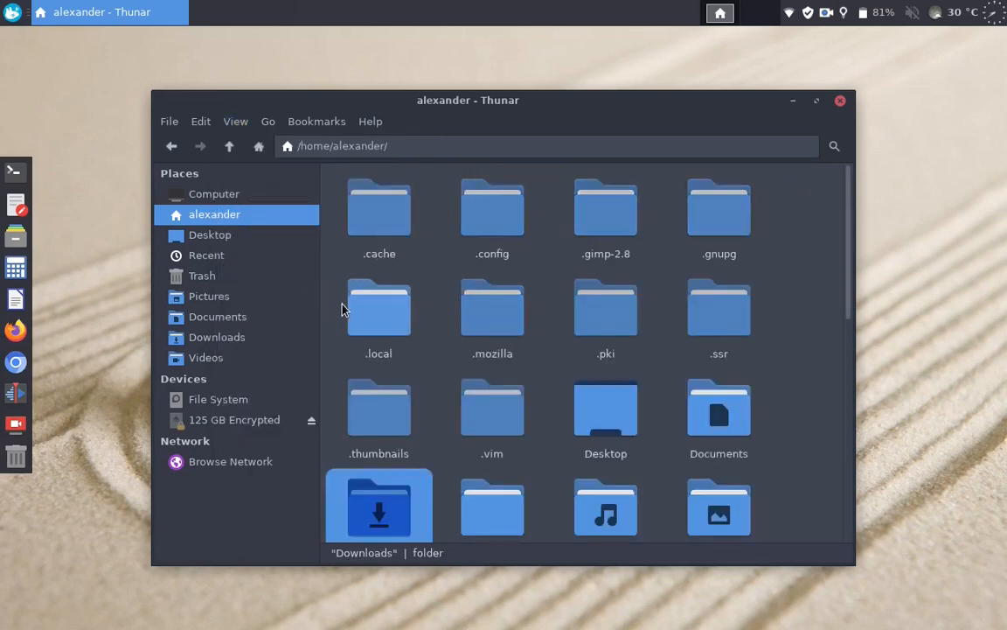
# Paste the cut icon theme folder into .local/share/icons in the home folder
pyautogui.doubleClick(386, 324)
pyautogui.doubleClick(385, 225)
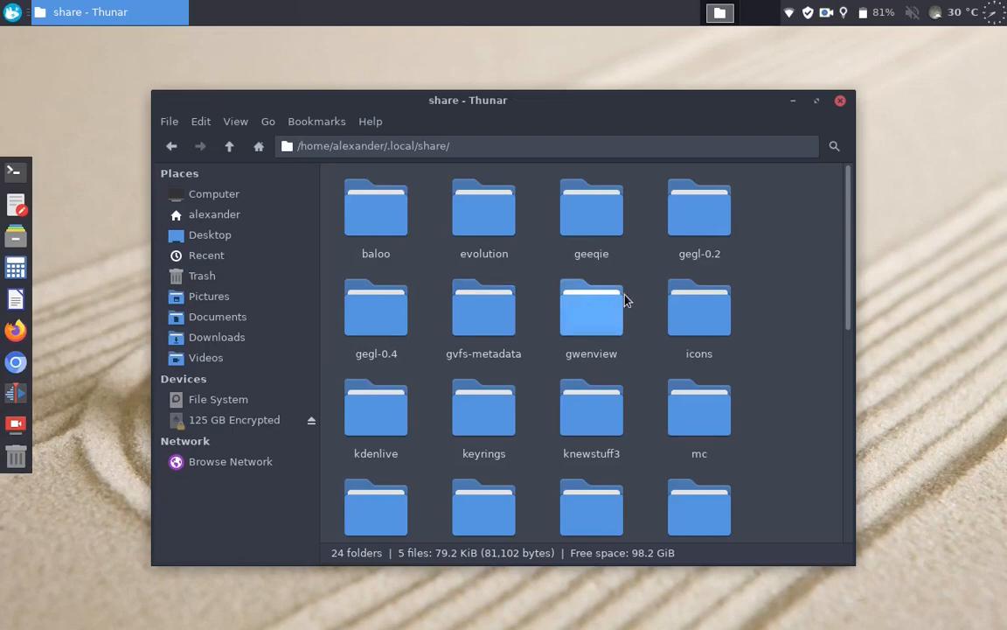
pyautogui.doubleClick(700, 314)
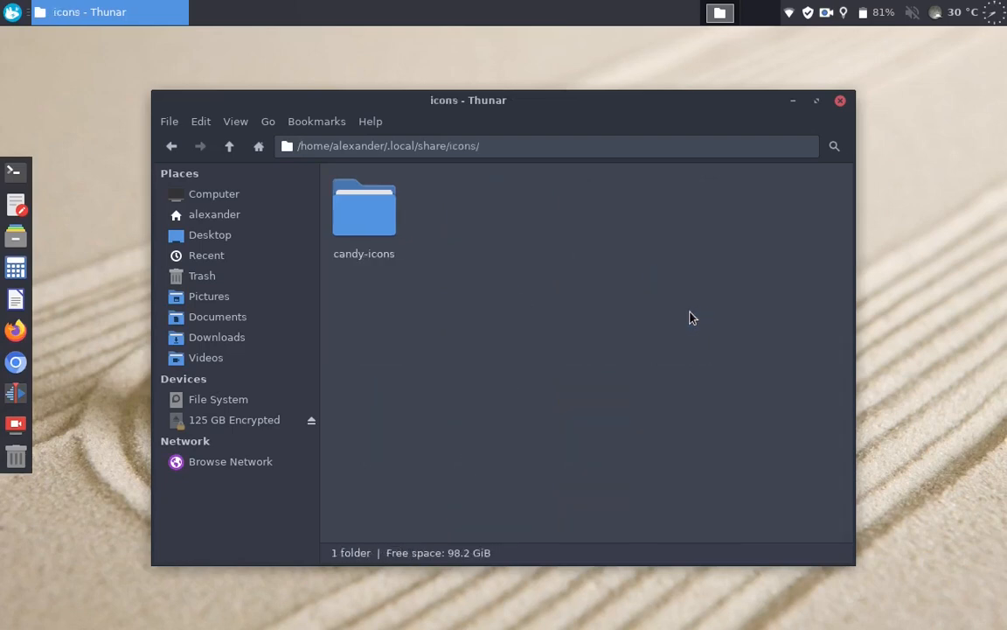
pyautogui.rightClick(575, 295)
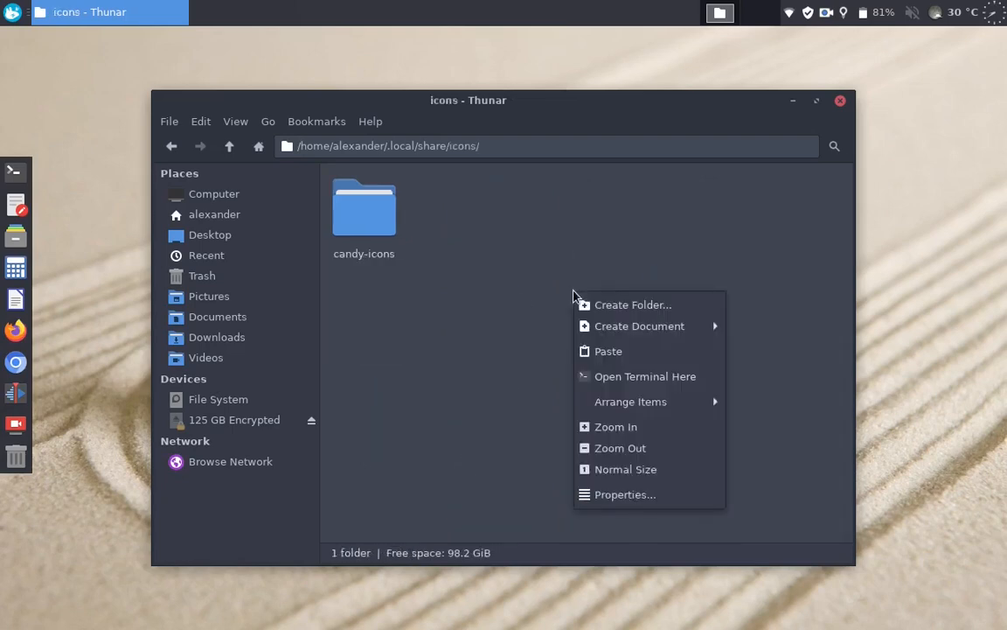
pyautogui.click(607, 350)
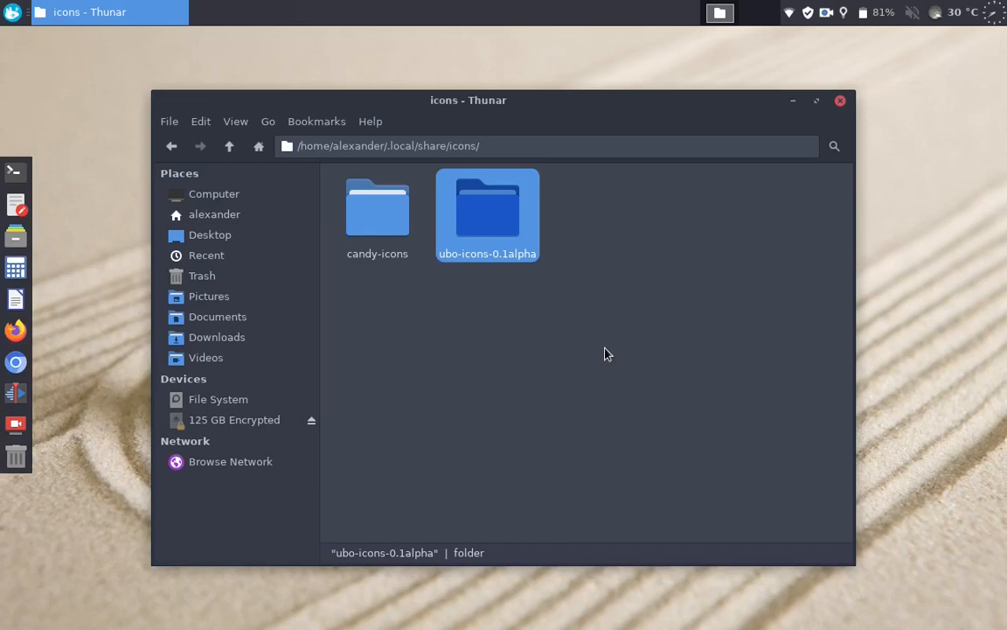
pyautogui.click(603, 354)
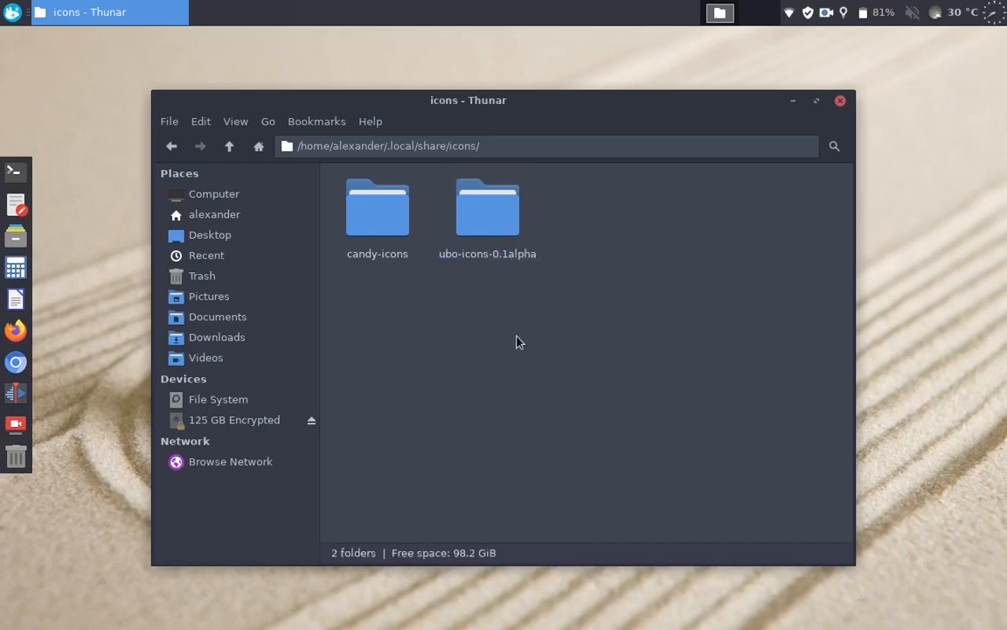
# Open the desktop's Appearance settings from the recently used applications
pyautogui.click(12, 12)
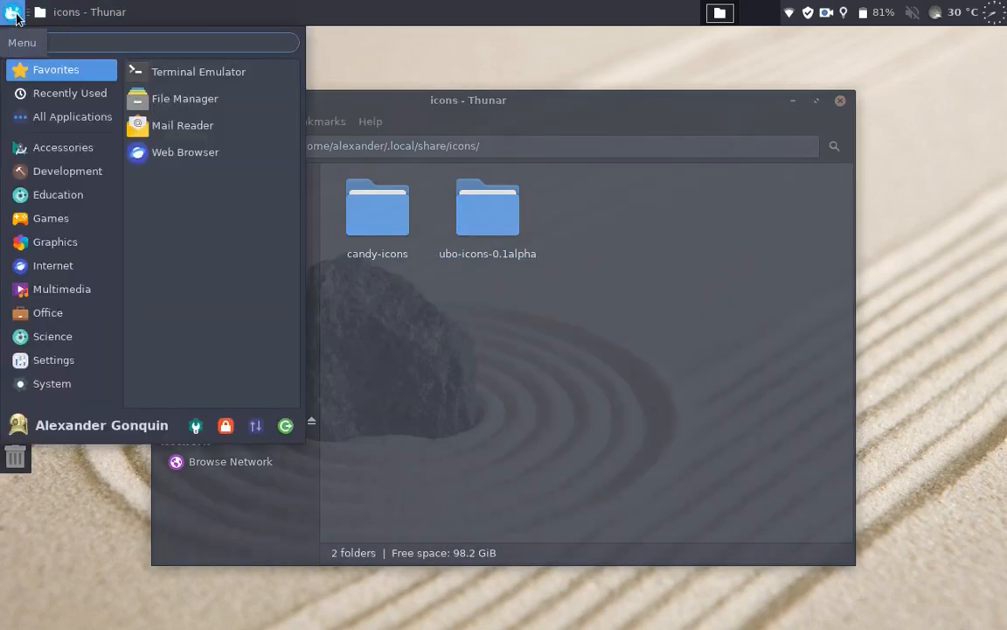
pyautogui.click(52, 87)
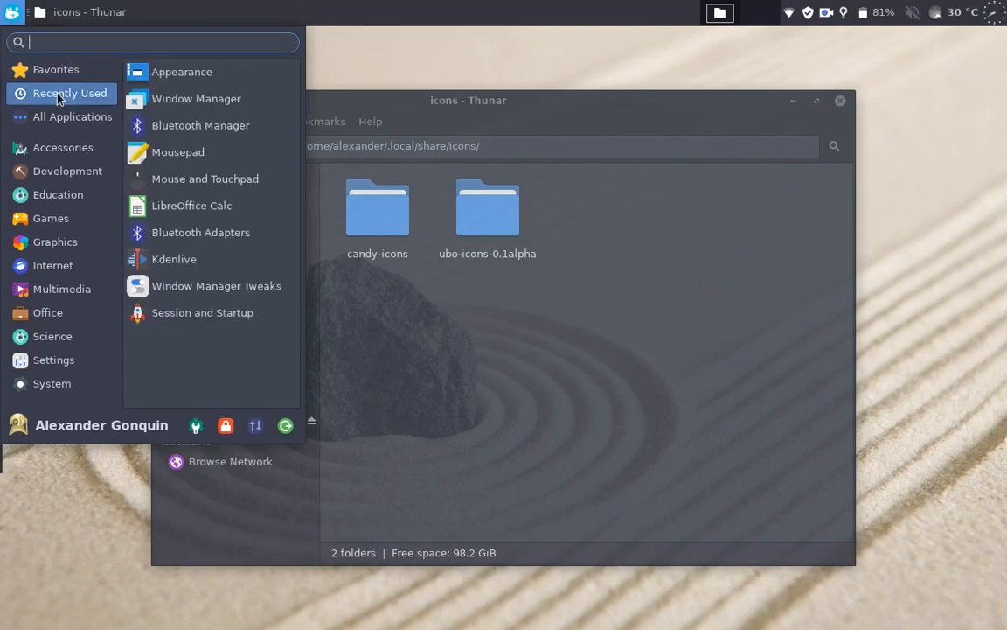
pyautogui.click(202, 72)
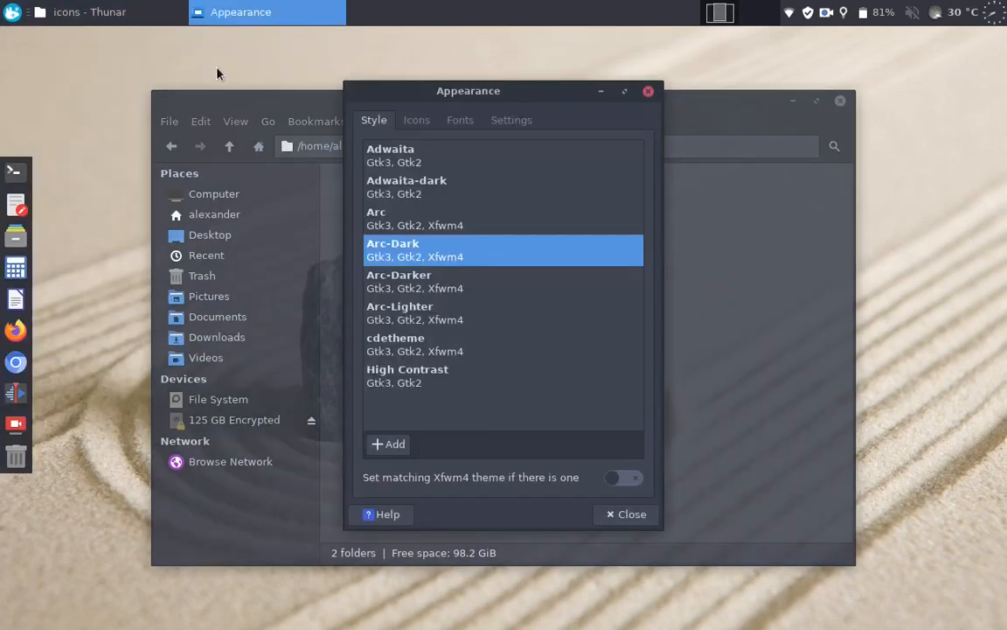
# Apply the Ubo Icons (alpha) icon theme and close the Appearance settings
pyautogui.click(417, 120)
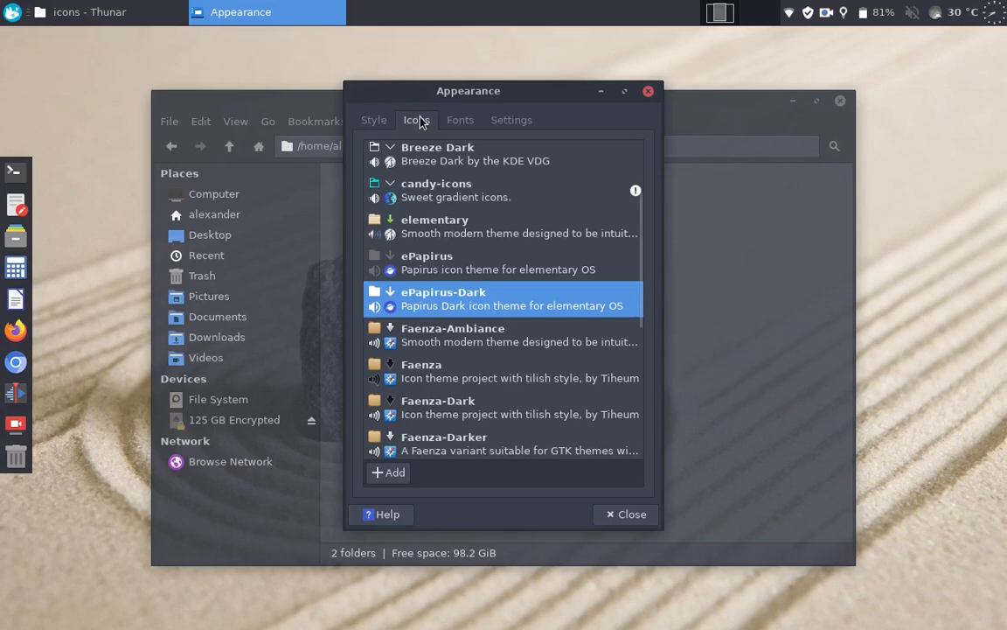
pyautogui.scroll(-5, 476, 270)
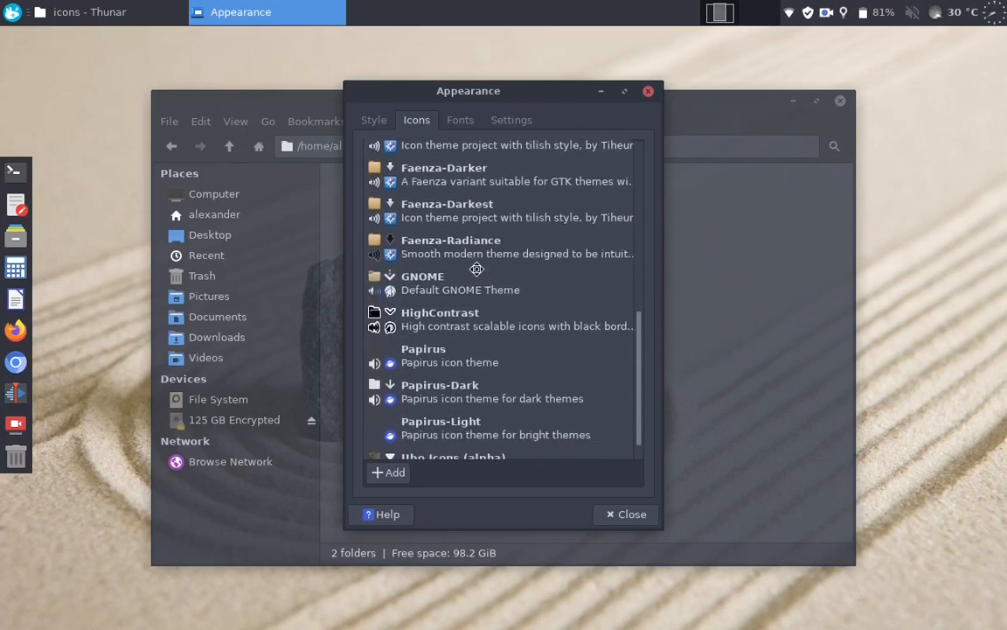
pyautogui.scroll(-1, 476, 269)
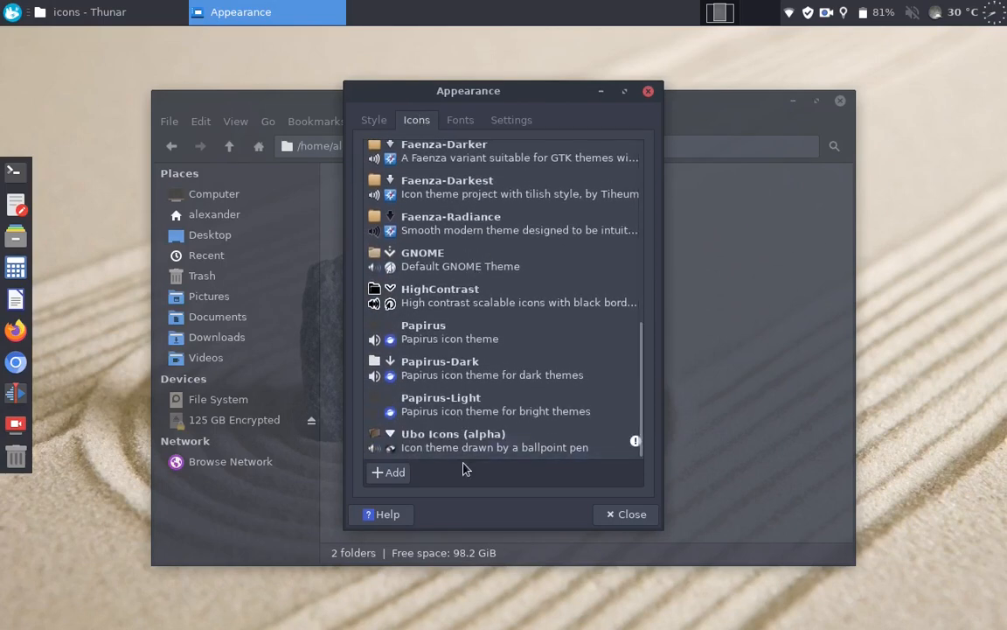
pyautogui.click(478, 447)
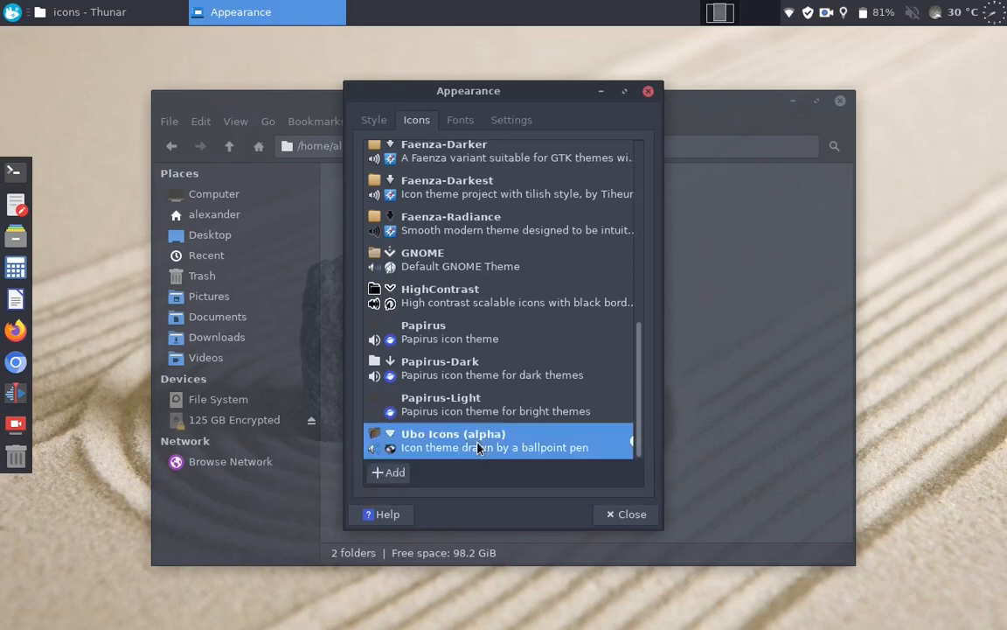
pyautogui.click(603, 514)
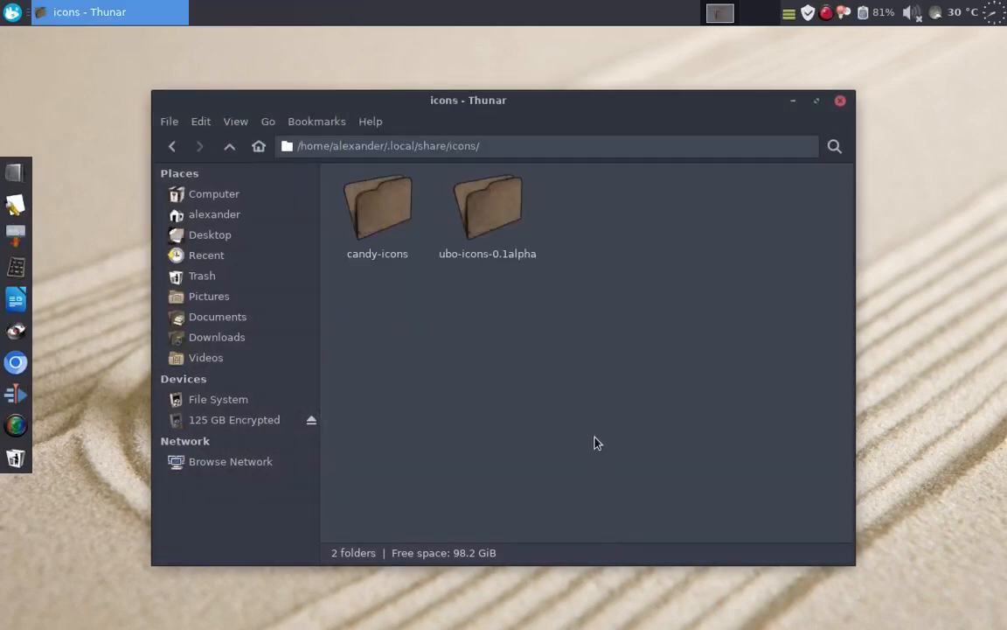
# Enlarge the file manager's icons by two zoom levels and maximize its window
pyautogui.click(232, 123)
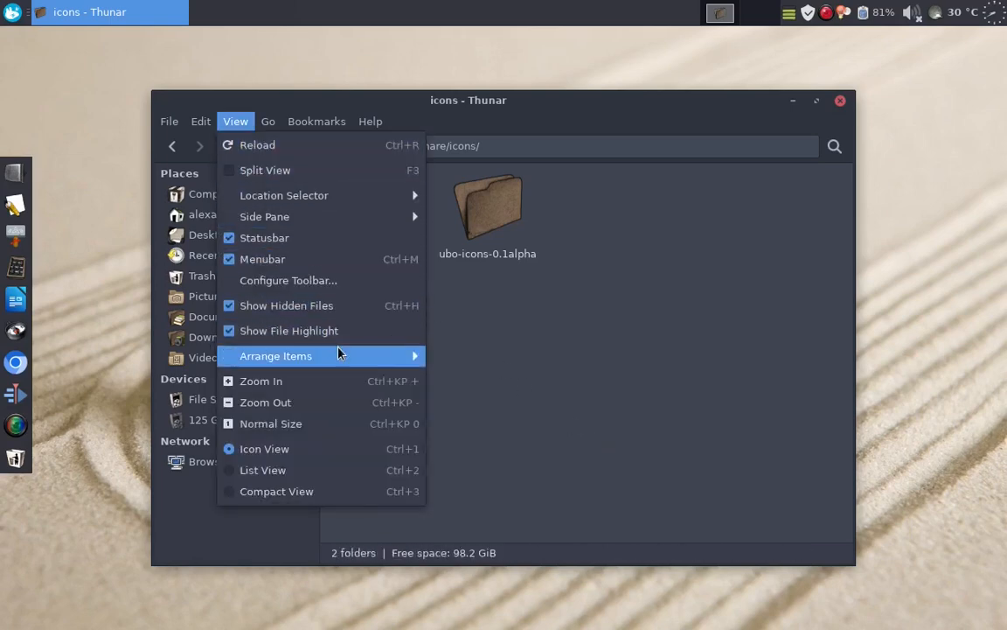
pyautogui.click(350, 382)
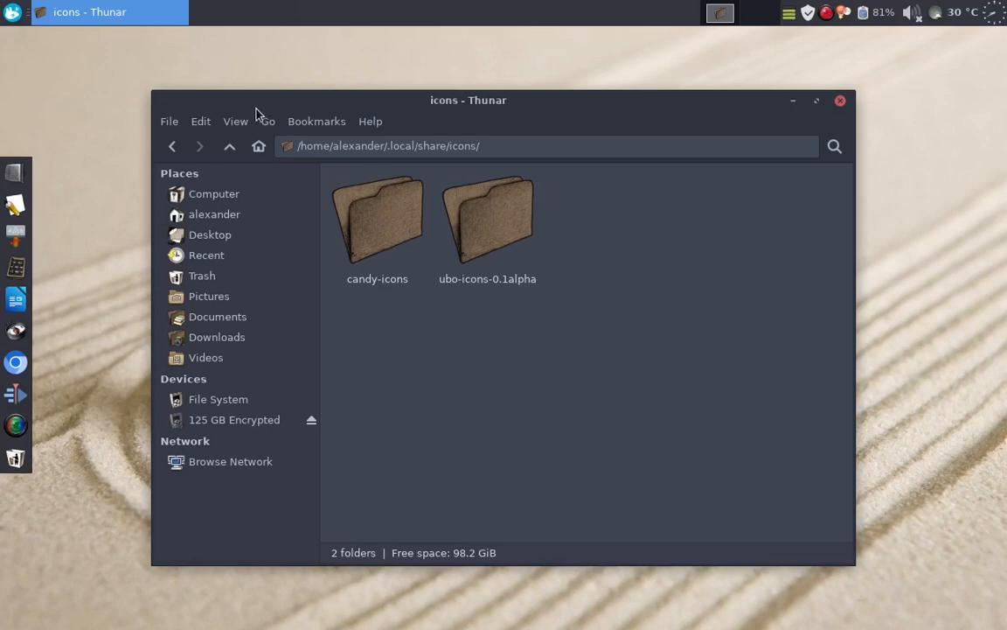
pyautogui.click(235, 122)
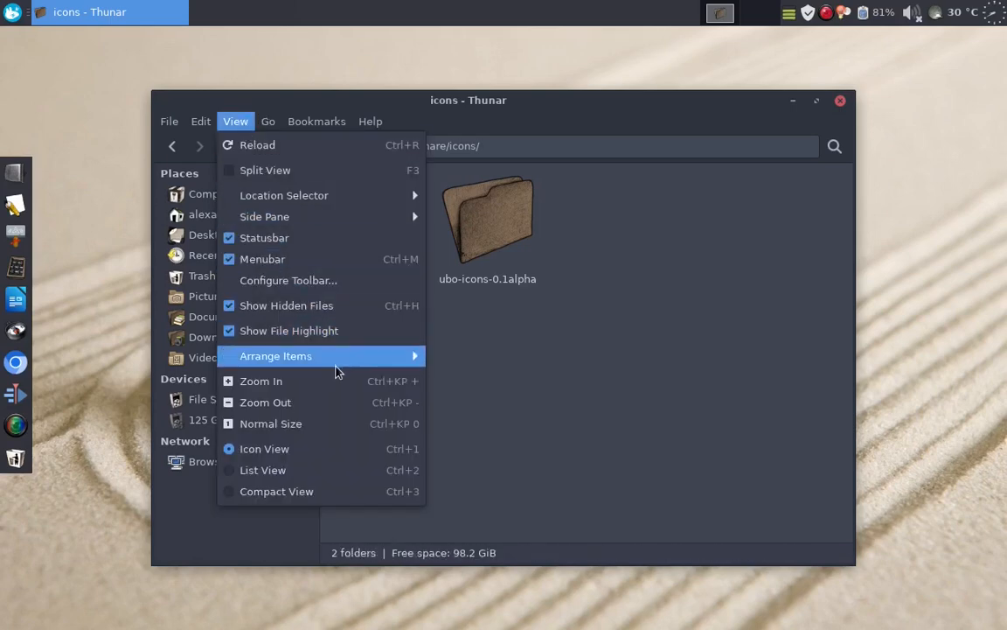
pyautogui.click(339, 382)
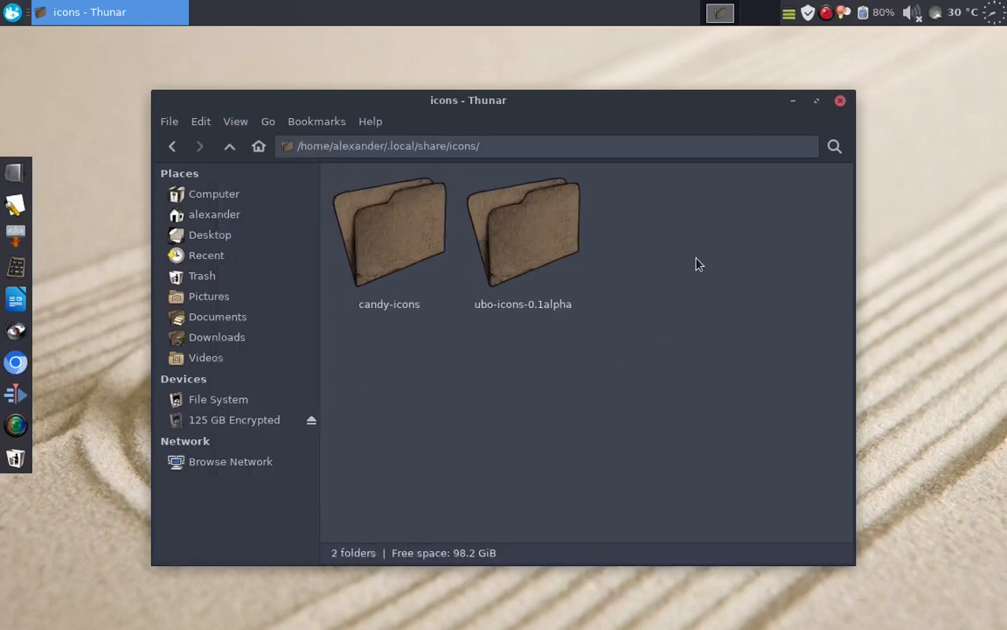
pyautogui.click(817, 103)
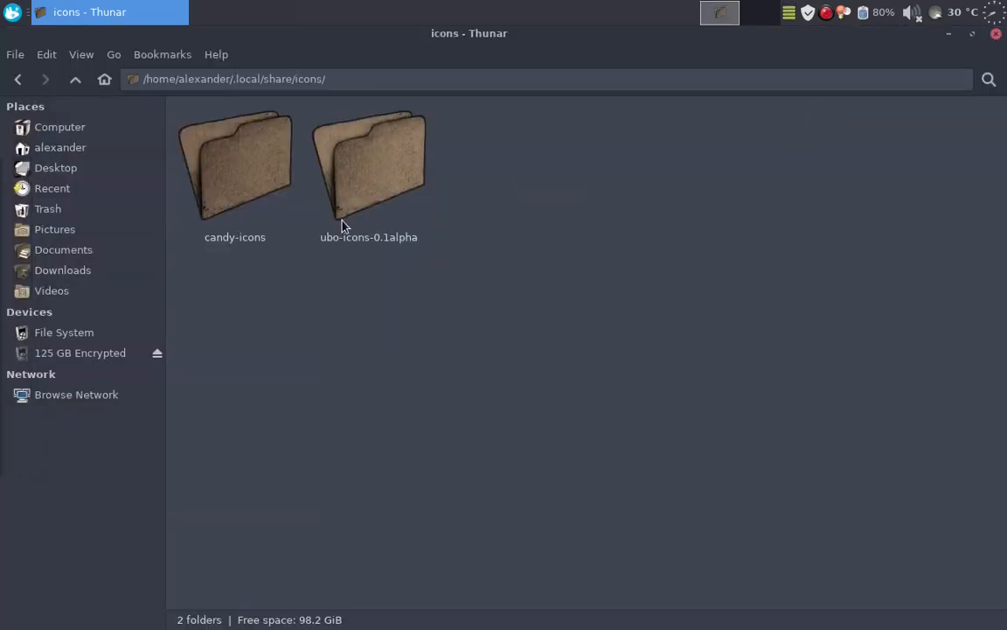
# Examine the new theme's file, folder and drive icons in Downloads, Pictures, Wallpapers, Computer and the root file system
pyautogui.click(45, 271)
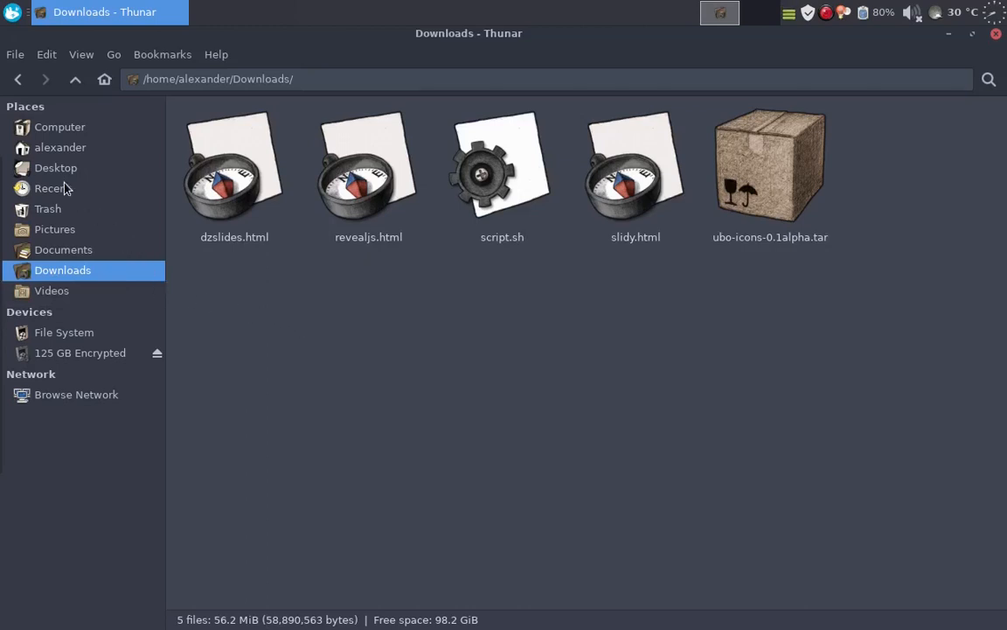
pyautogui.click(66, 229)
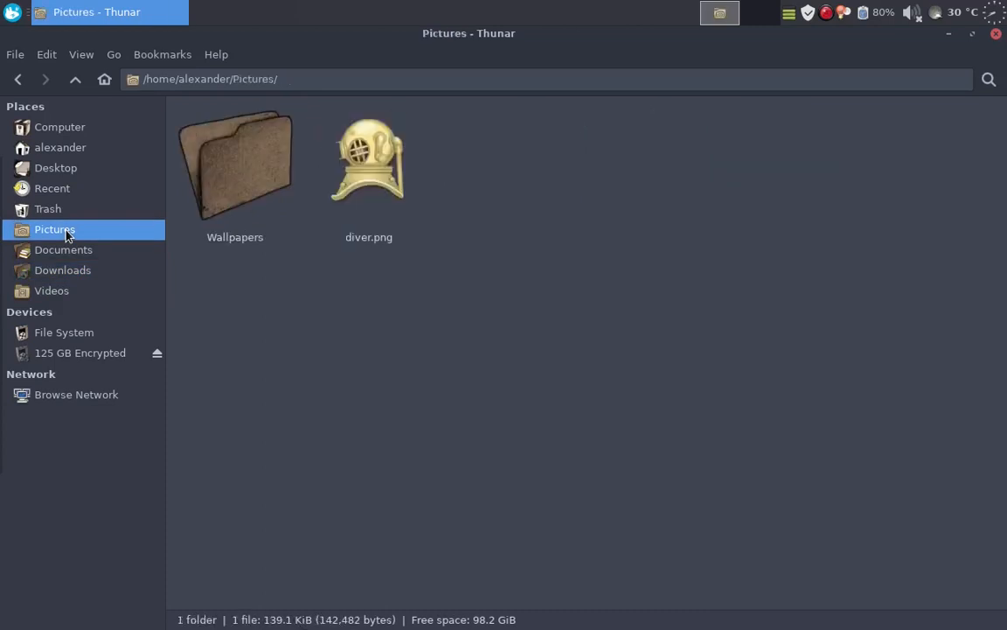
pyautogui.doubleClick(254, 168)
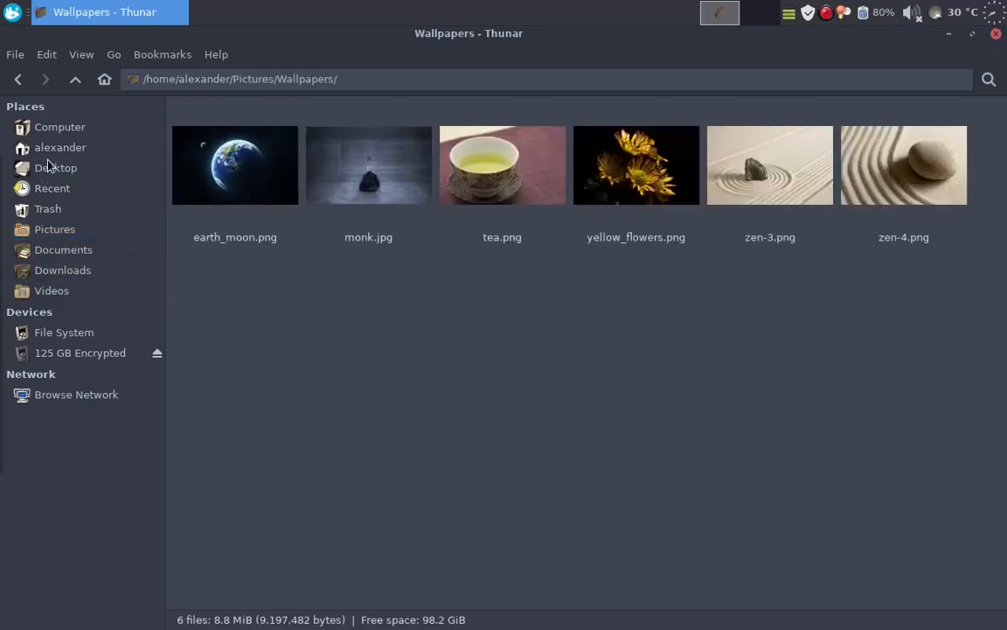
pyautogui.click(61, 131)
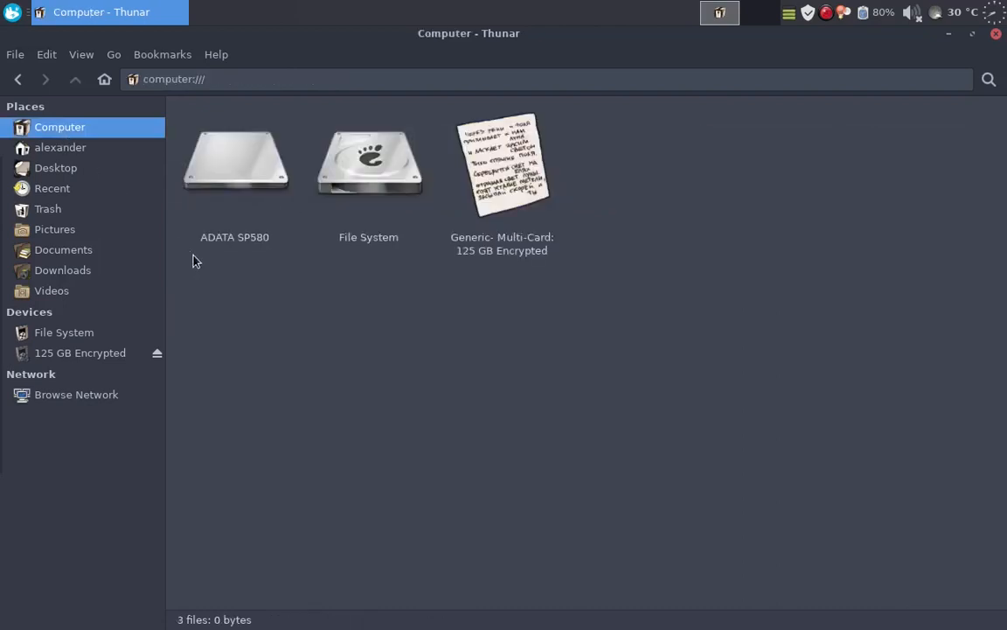
pyautogui.doubleClick(361, 168)
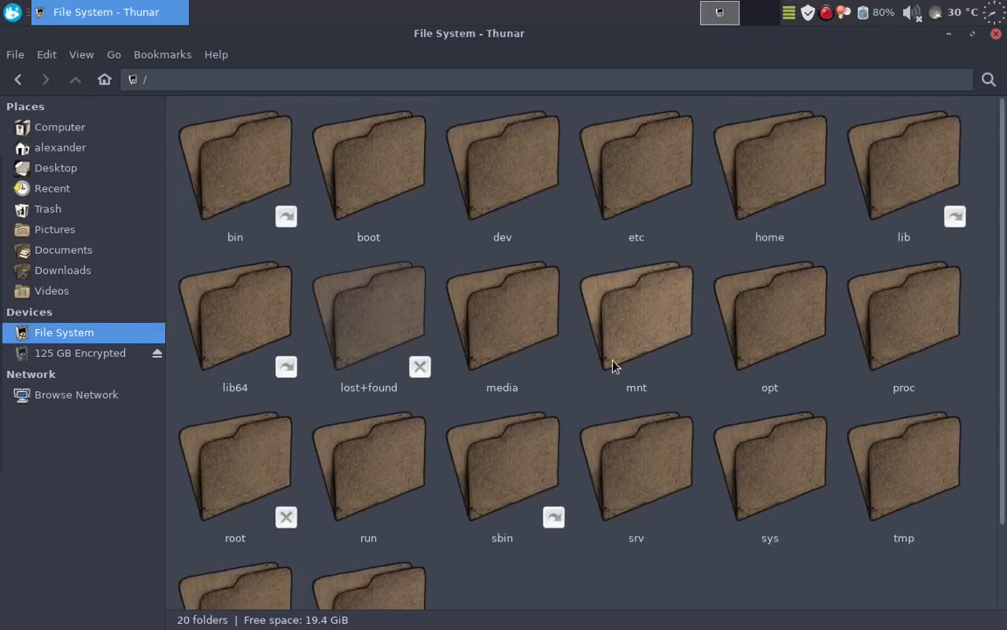
# Examine the new theme's application icons in each category of the applications menu, from Recently Used through System, and close the menu
pyautogui.click(7, 13)
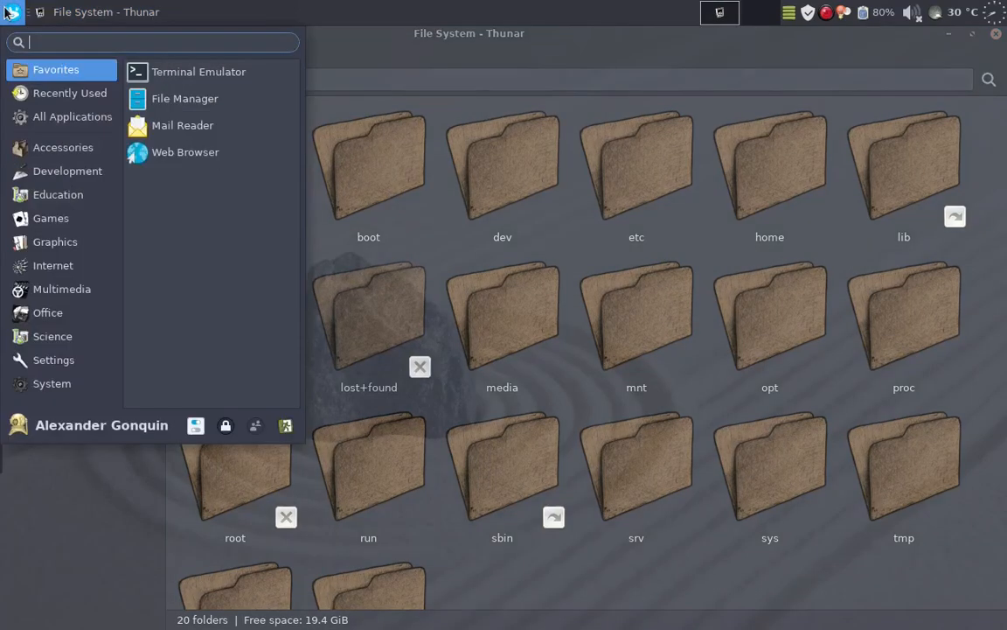
pyautogui.click(48, 95)
pyautogui.click(55, 119)
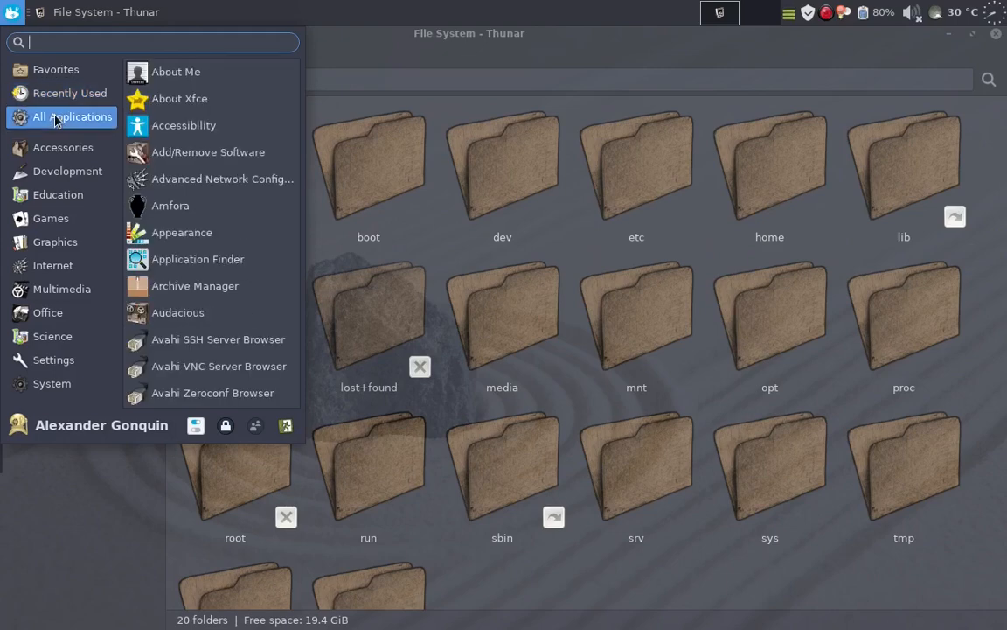
pyautogui.click(68, 150)
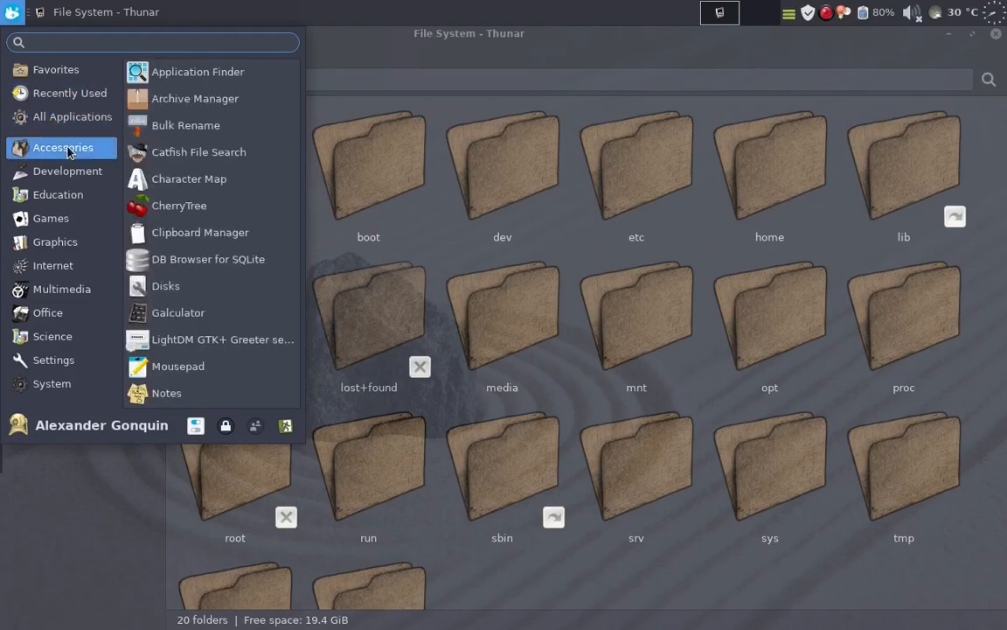
pyautogui.click(74, 171)
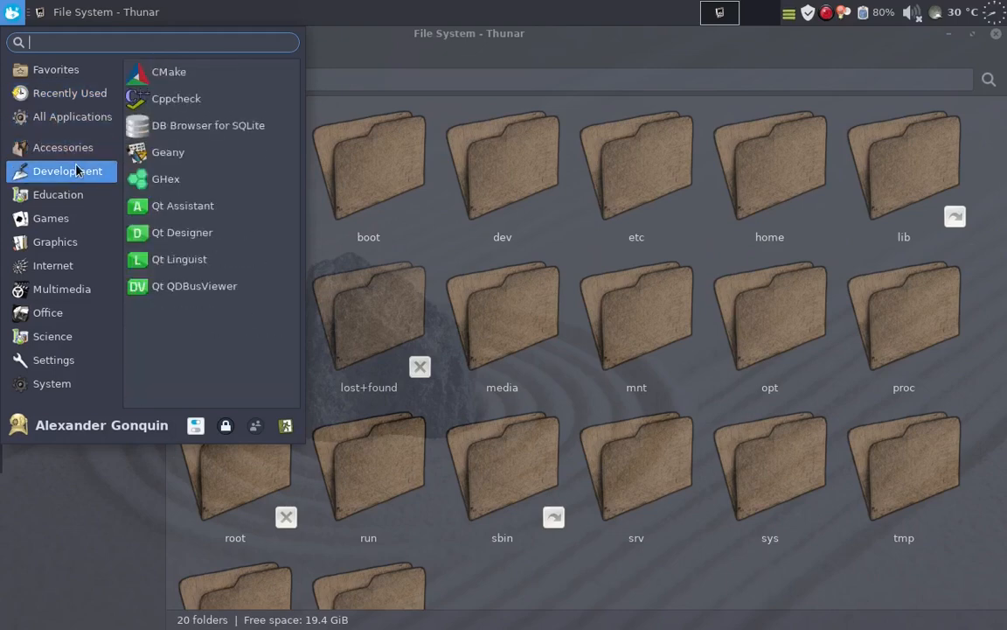
pyautogui.click(85, 196)
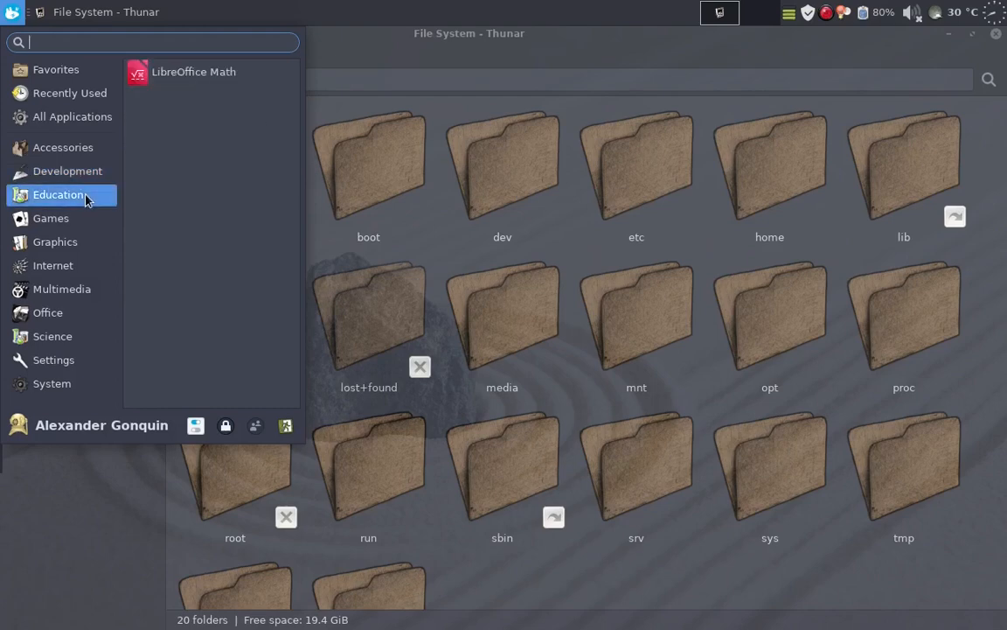
pyautogui.click(91, 217)
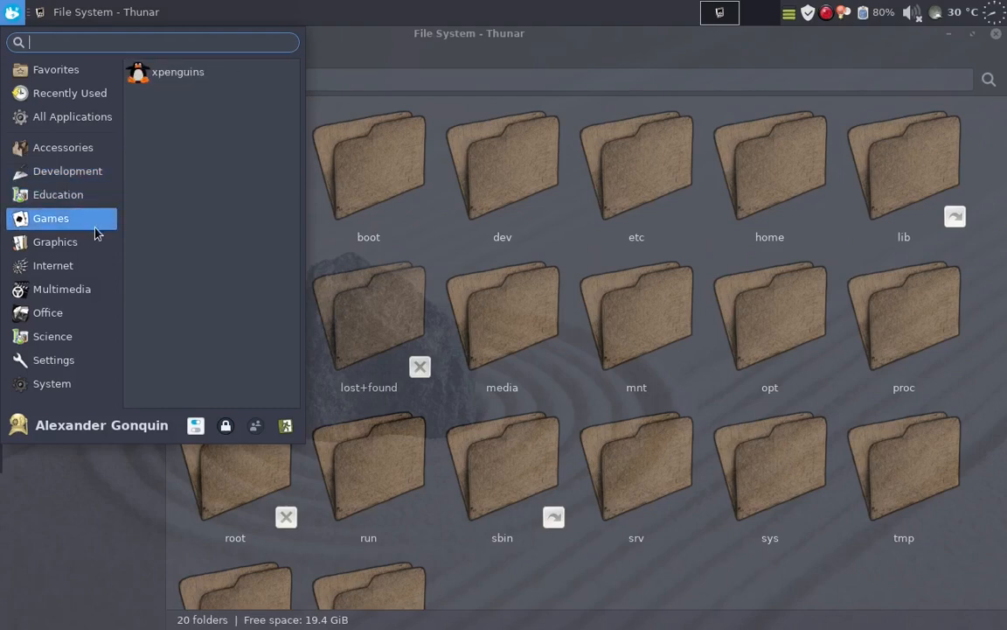
pyautogui.click(98, 240)
pyautogui.click(103, 266)
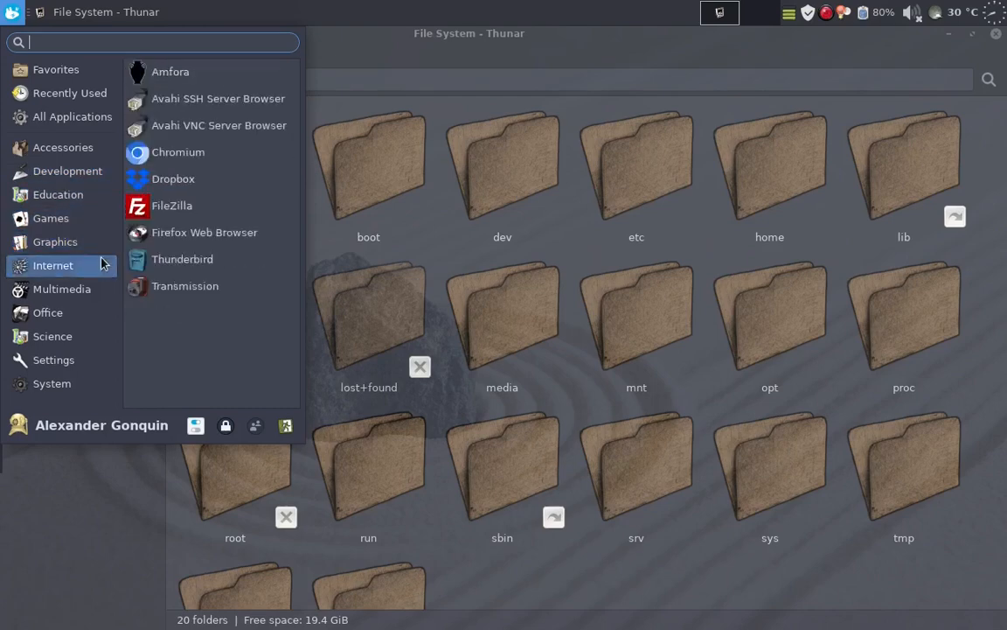
pyautogui.click(101, 289)
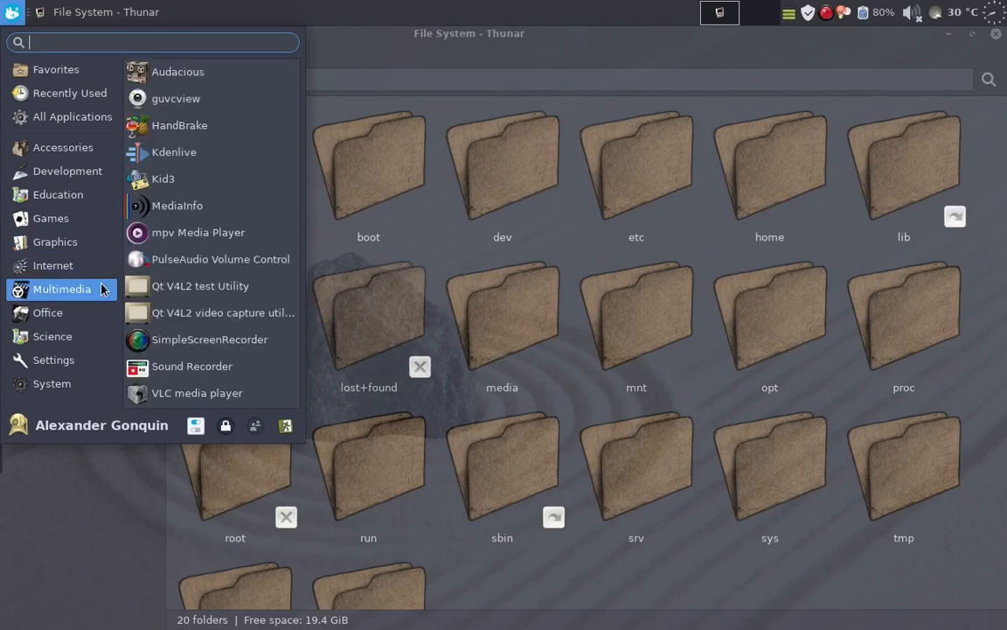
pyautogui.click(96, 313)
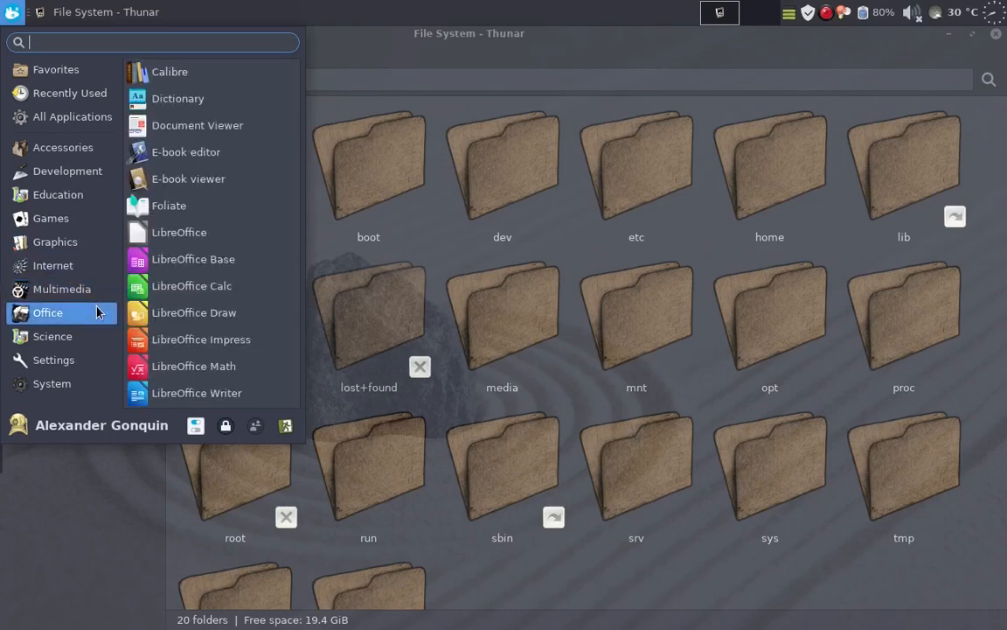
pyautogui.click(98, 336)
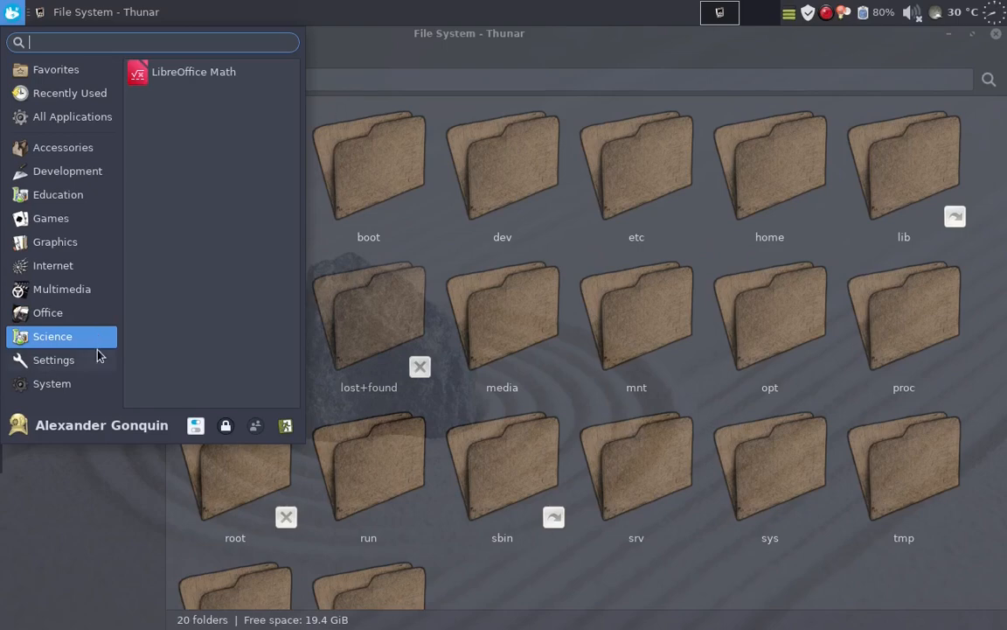
pyautogui.click(98, 354)
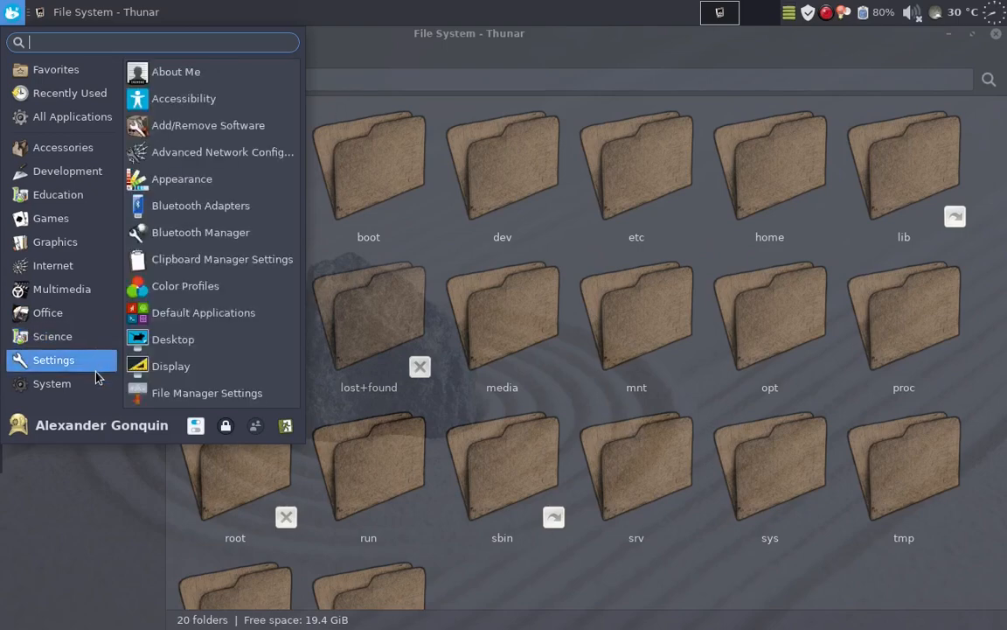
pyautogui.click(98, 383)
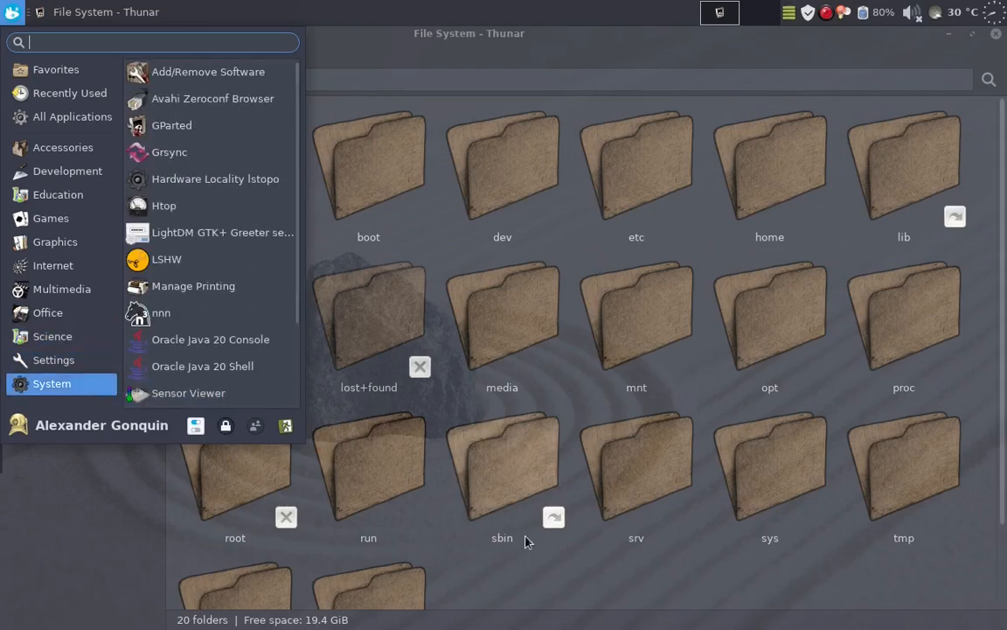
pyautogui.click(686, 588)
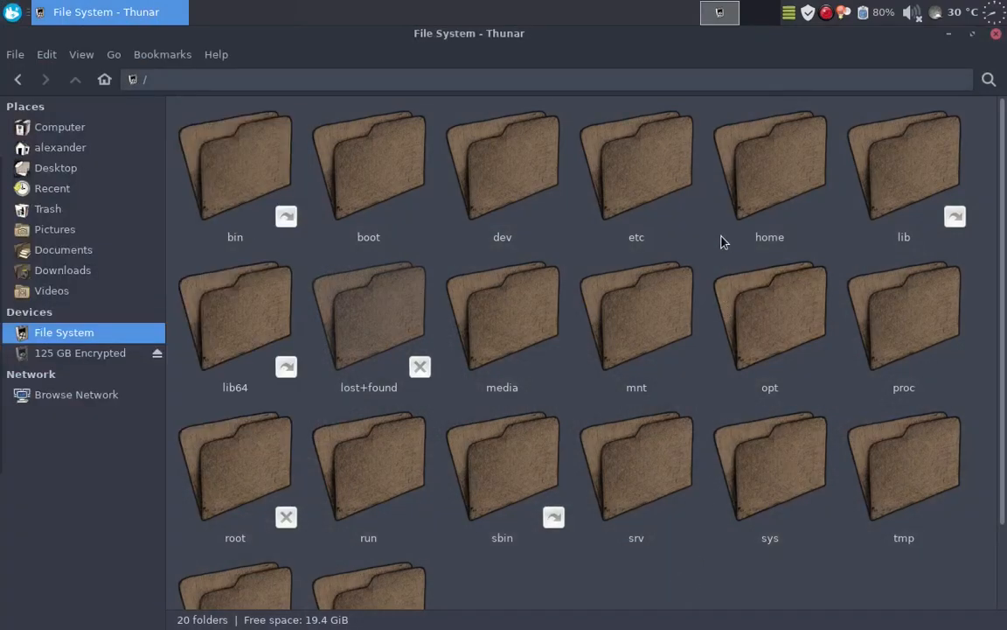